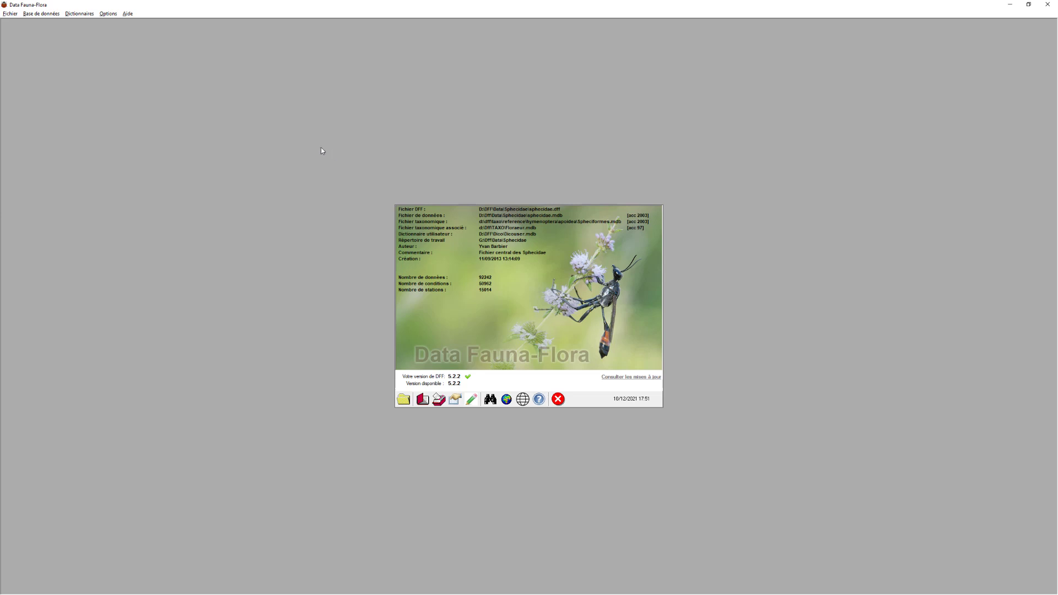
Open the SQL definition of the stored internal query __Demande Taxon pour CARTO_QGis.
left_click(491, 400)
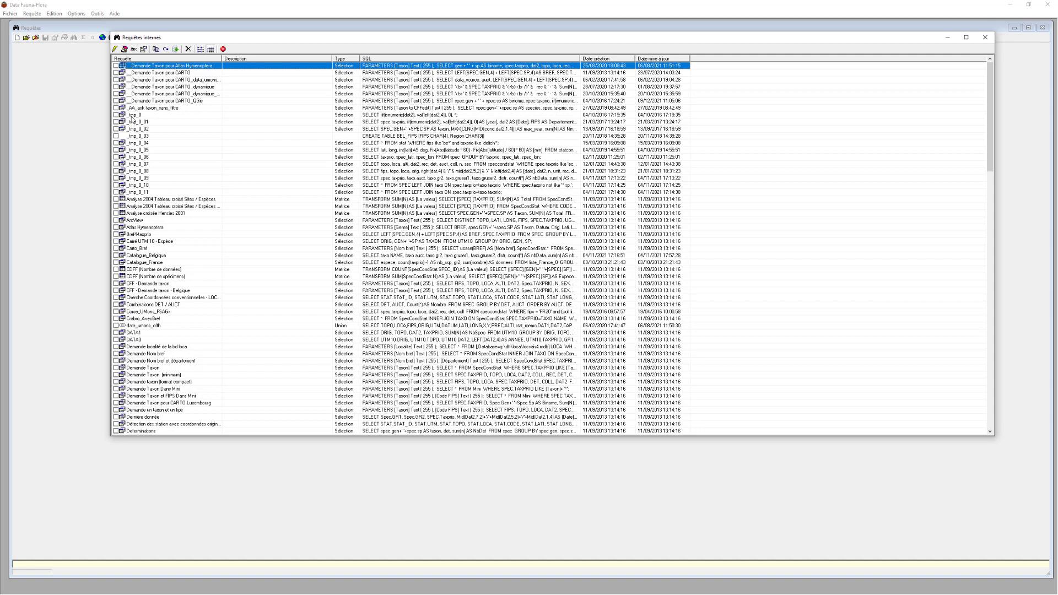
left_click(147, 101)
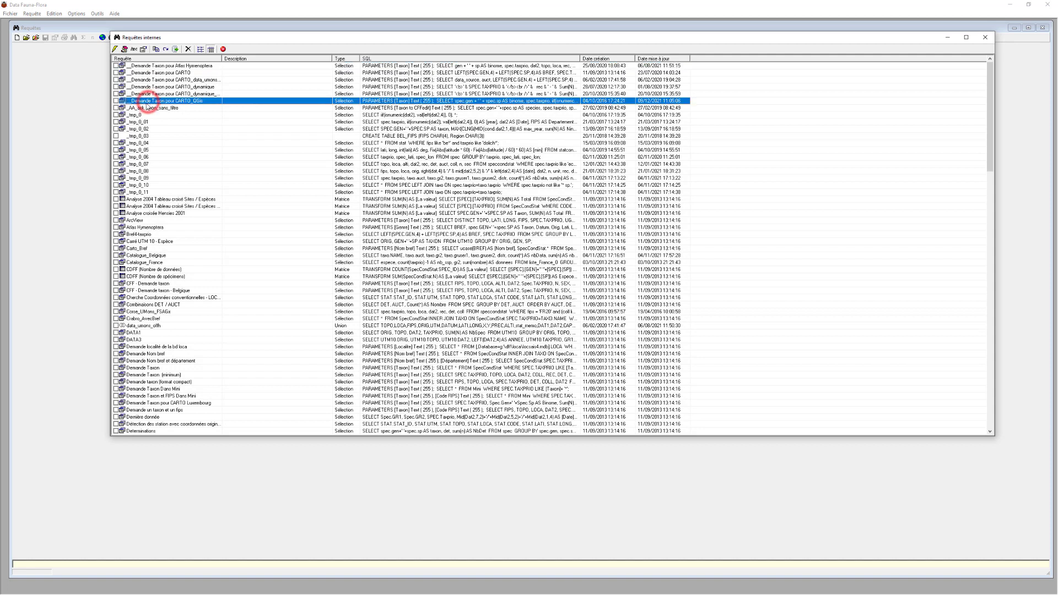
right_click(201, 100)
left_click(227, 114)
left_click(517, 146)
left_click_drag(516, 146, 519, 150)
Examine the Taxon parameter line and the binome expression in the query's SQL, and return to the query list.
left_click_drag(394, 170, 264, 170)
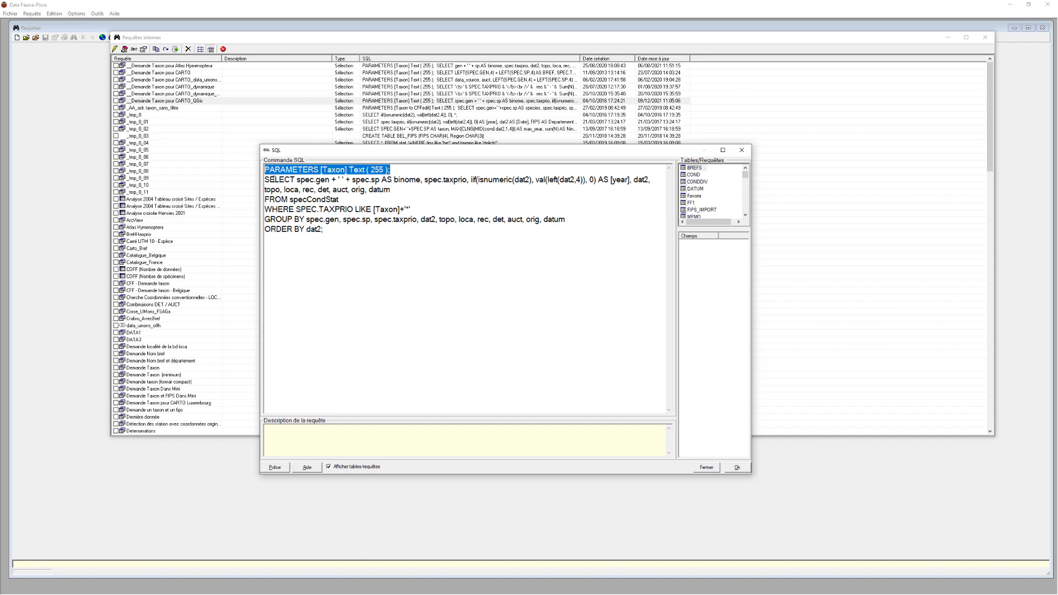
left_click(272, 179)
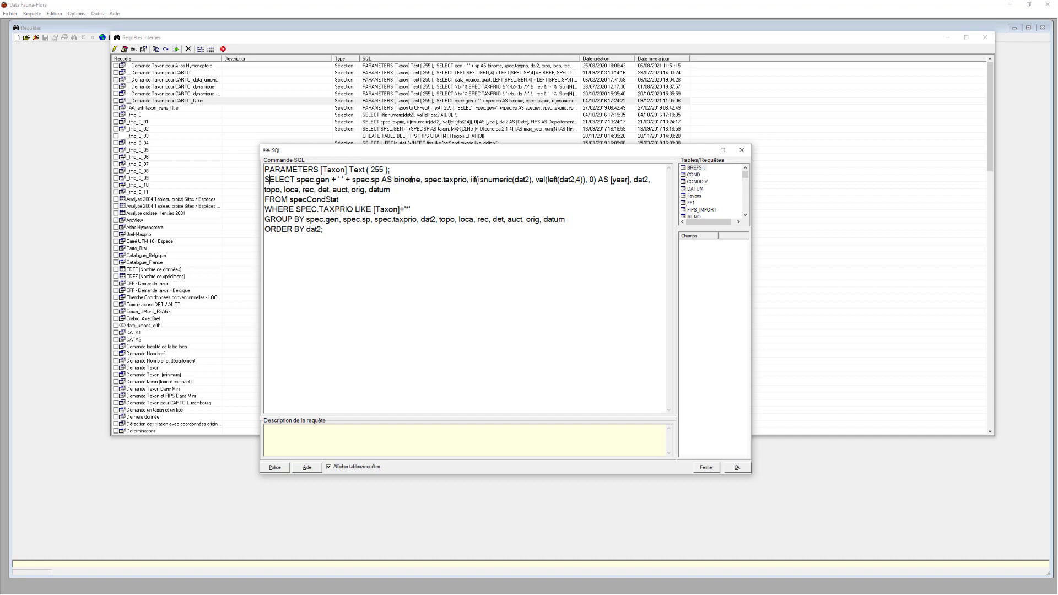
left_click_drag(422, 179, 297, 180)
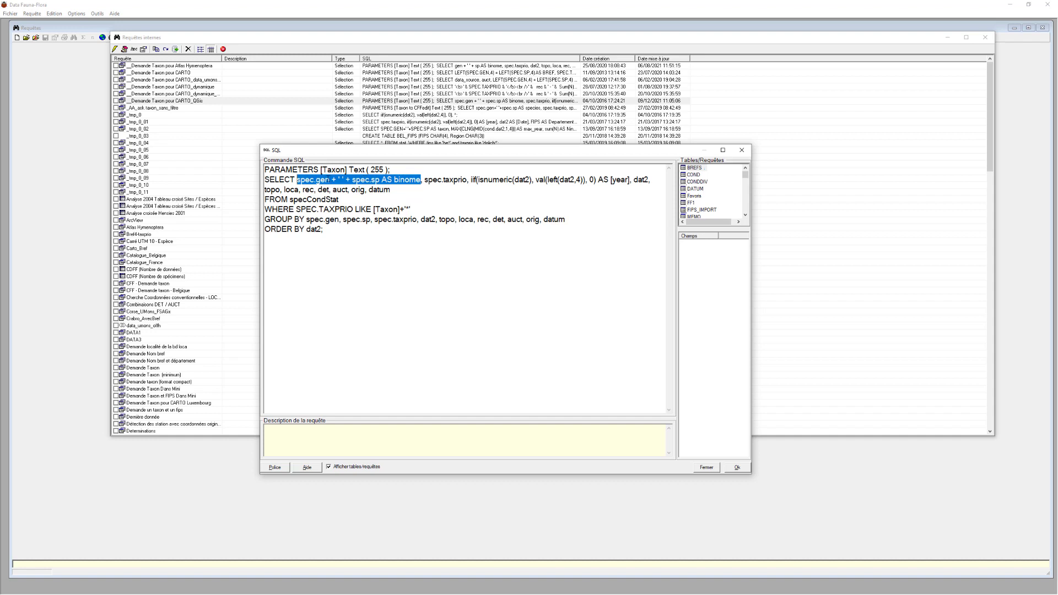
left_click(736, 467)
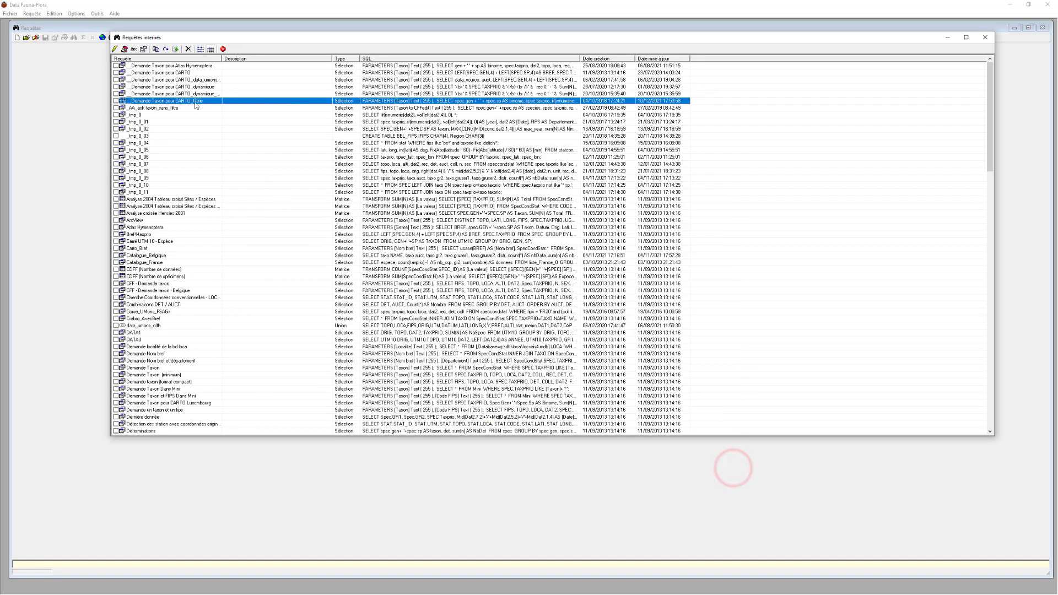
Run the __Demande Taxon pour CARTO_QGis query for the taxon phi*tri.
double_click(195, 104)
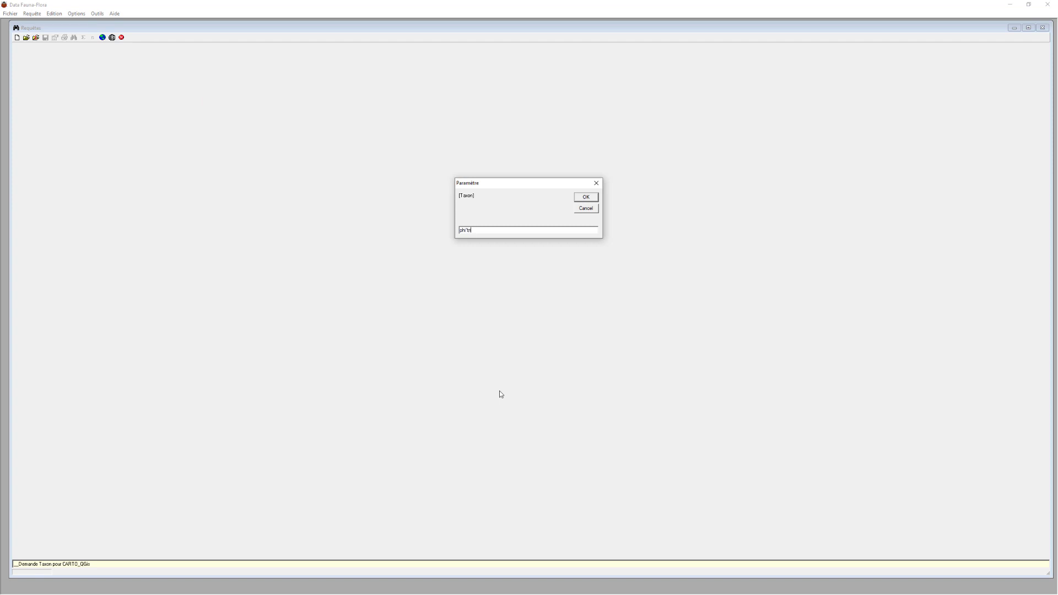
left_click(579, 199)
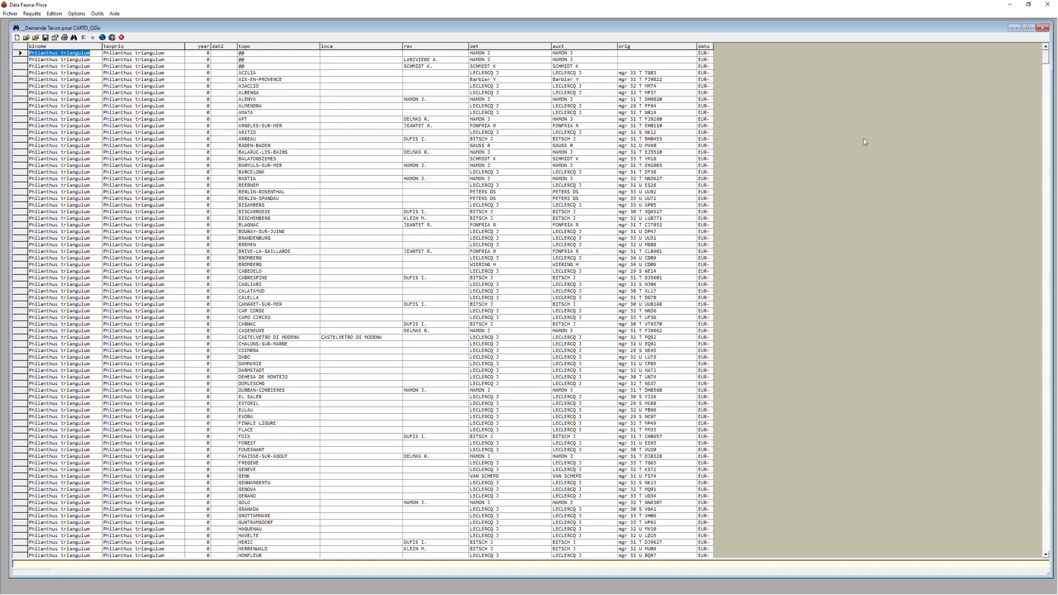
Preview the Philanthus triangulum records on the built-in map, and close the map.
left_click(92, 38)
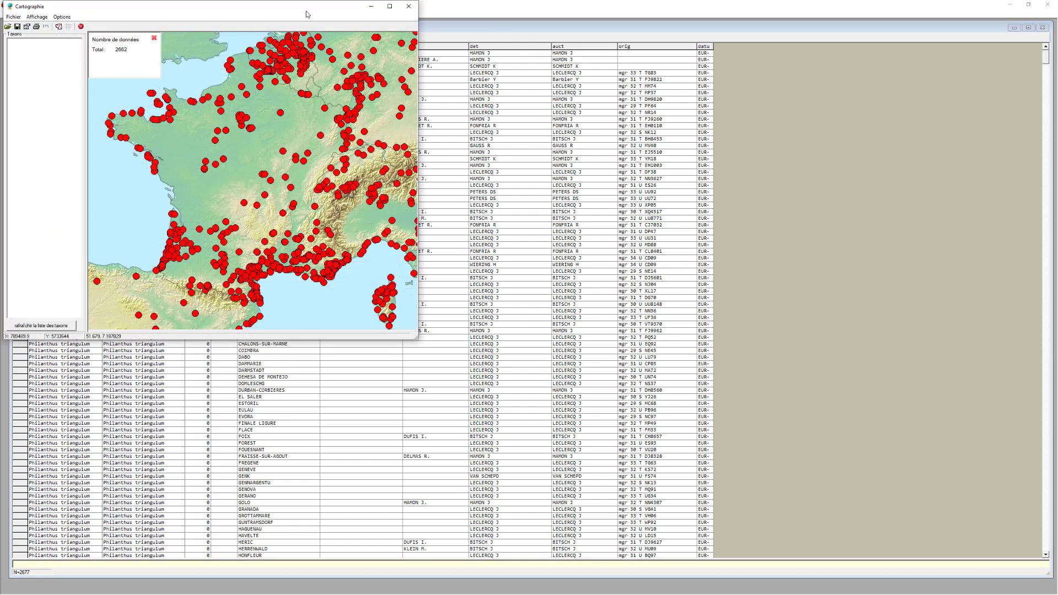
left_click_drag(306, 14, 499, 91)
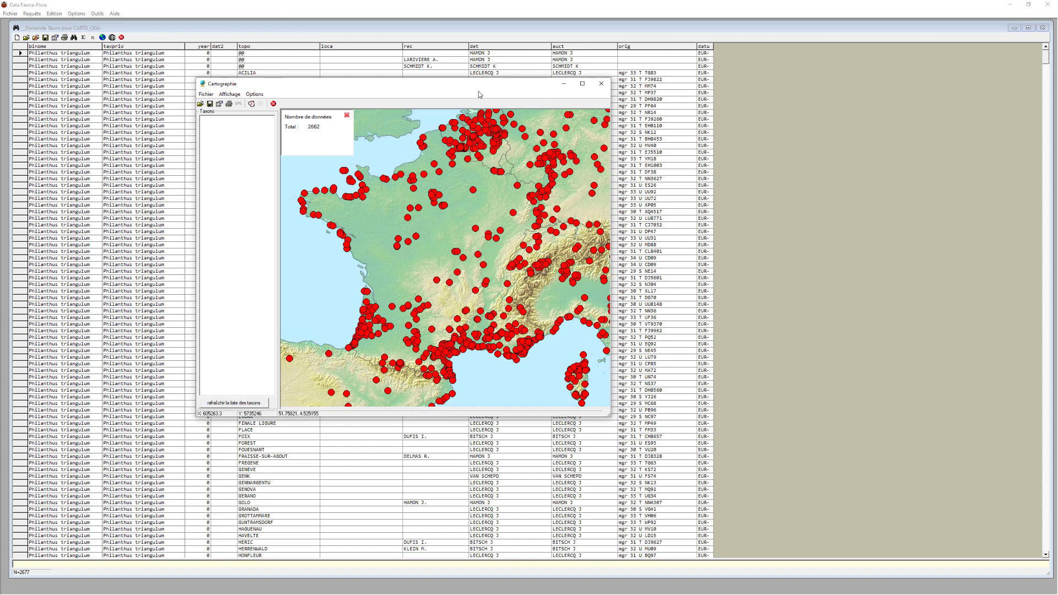
left_click(600, 84)
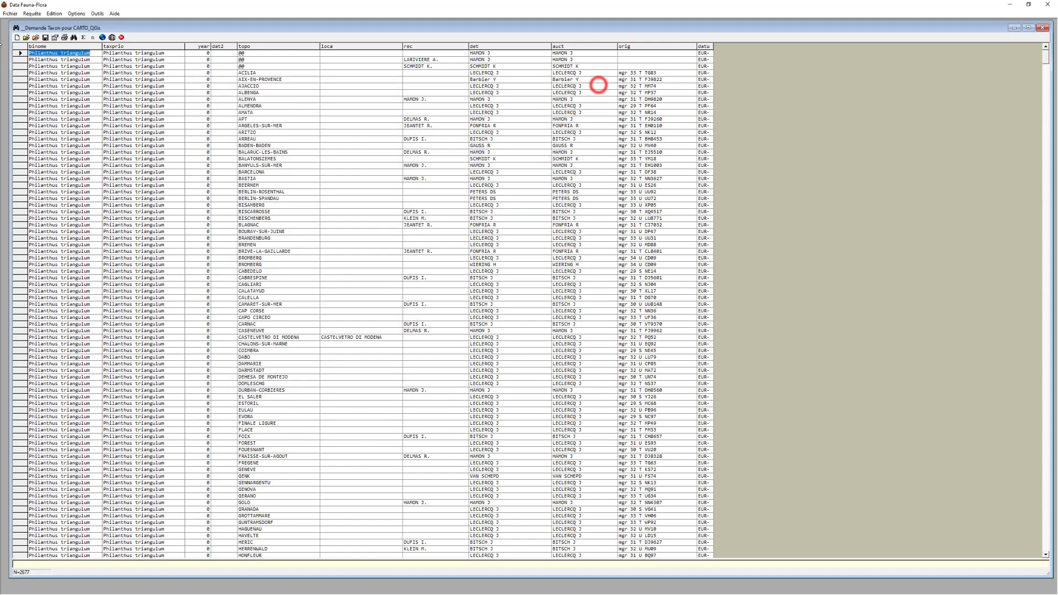
Set up an ArcView shapefile export of all query fields to phitri.shp in the Documents QGis folder.
left_click(9, 13)
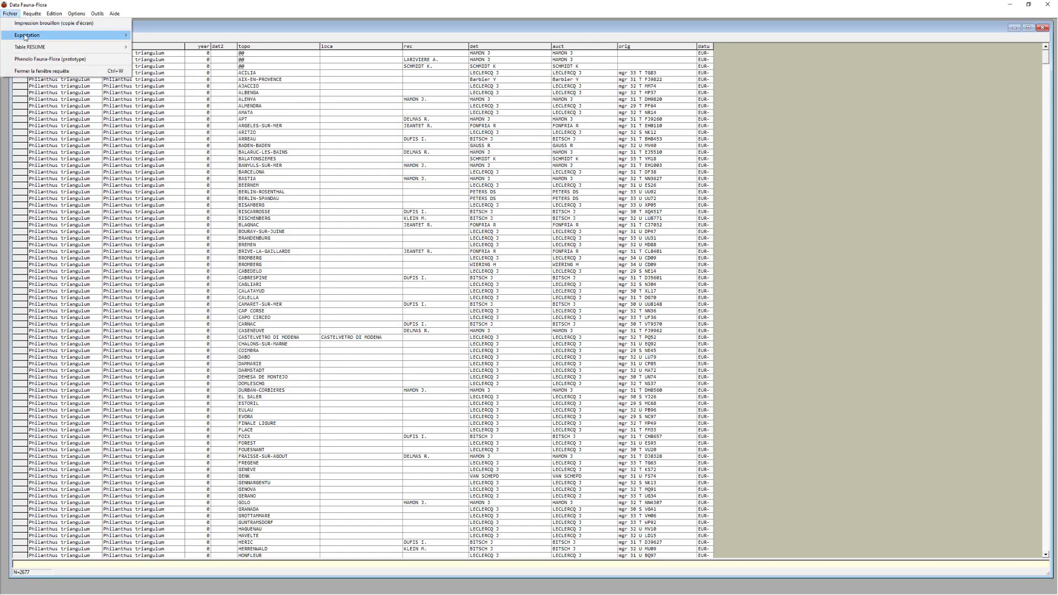
mouse_move(25, 37)
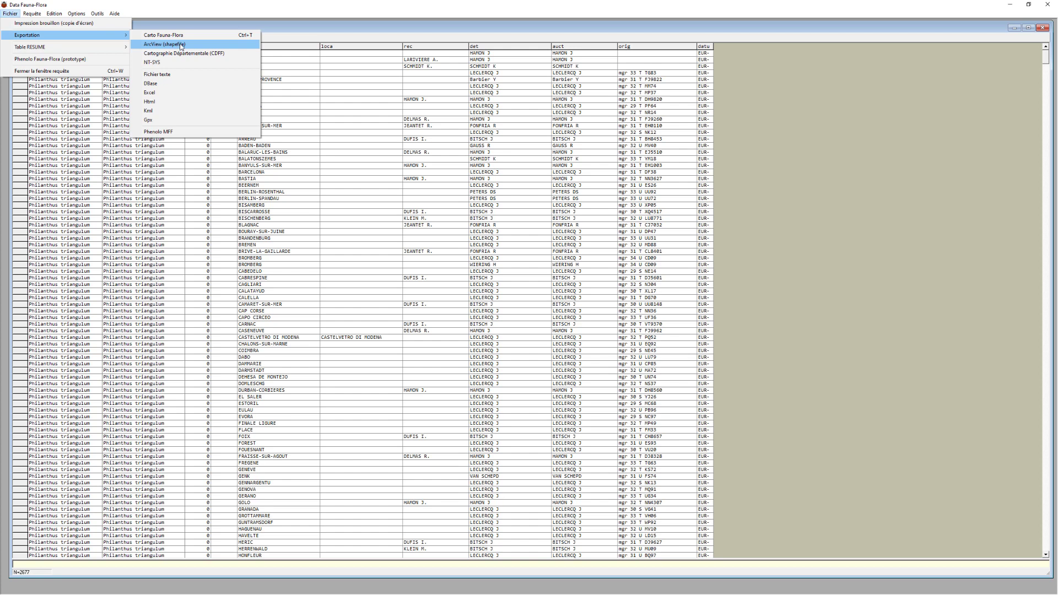
left_click(180, 45)
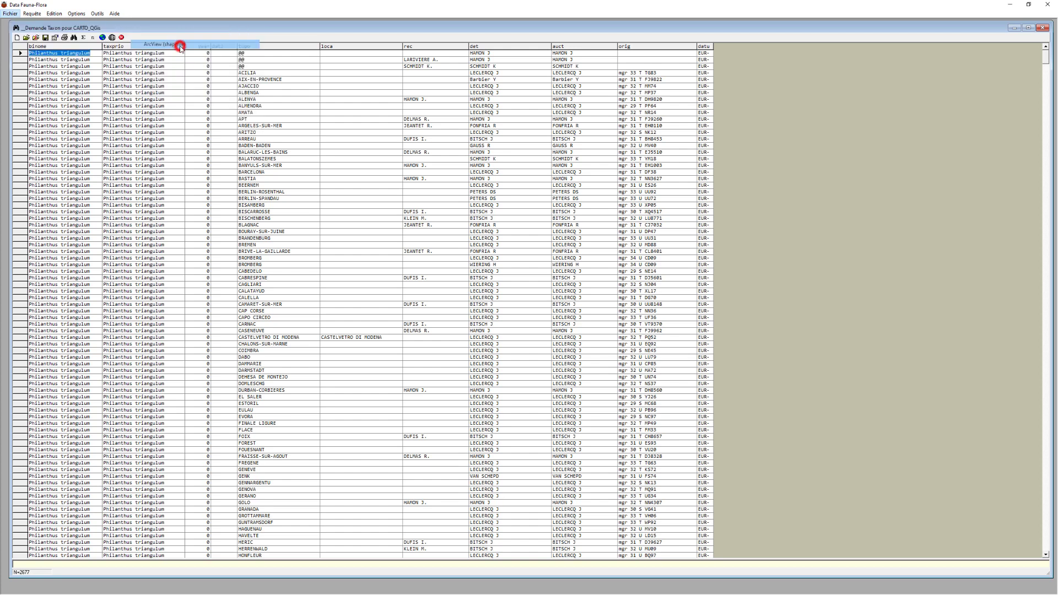
left_click_drag(537, 185, 489, 144)
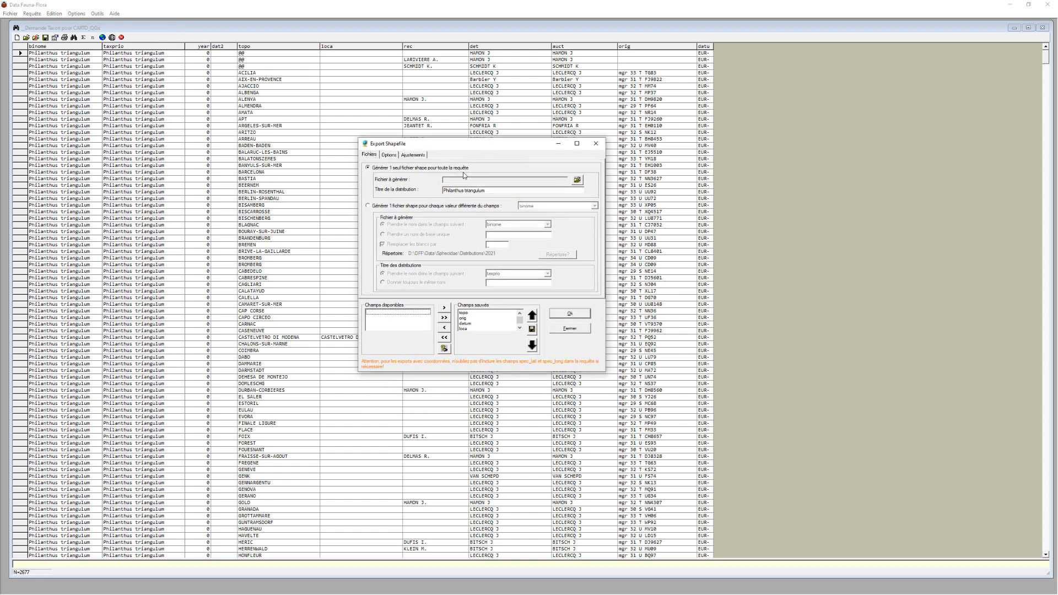
left_click(577, 179)
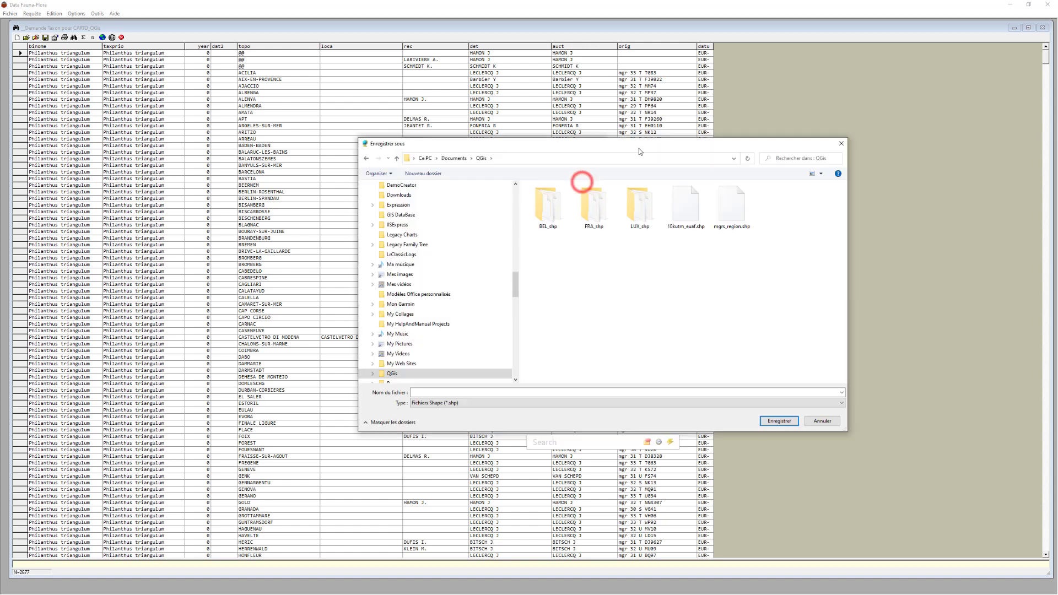
left_click(454, 392)
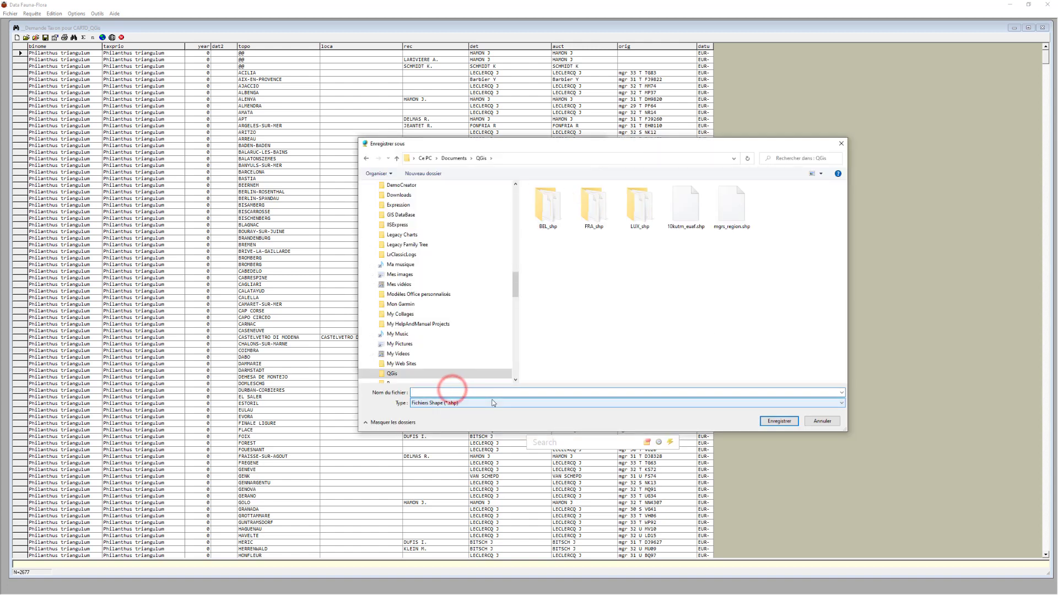
type("phitri.shp")
key("Return")
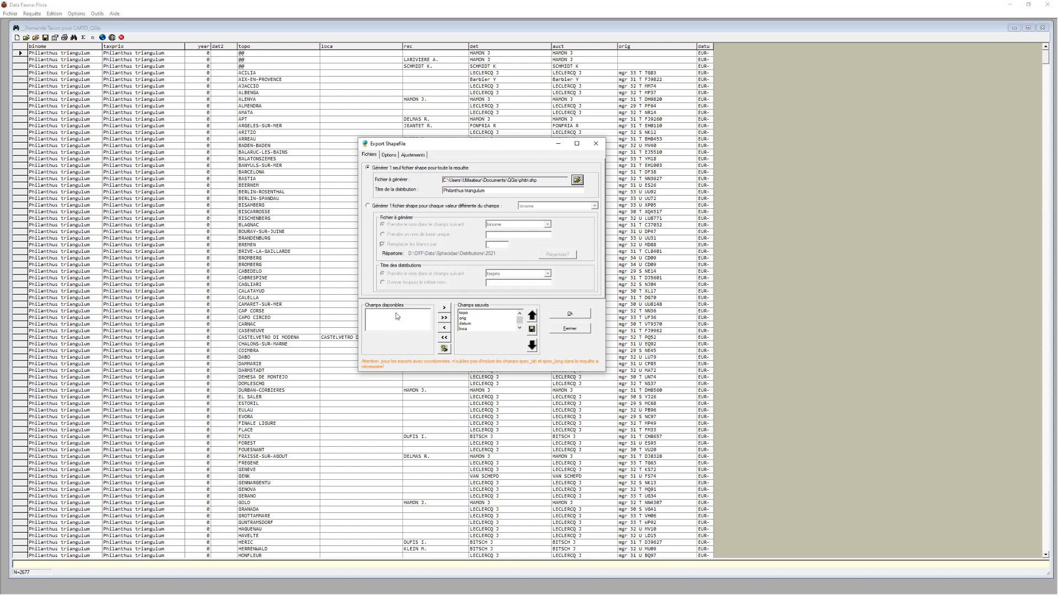
left_click(443, 317)
Set the export's coordinate adjustment to MGRS 10 km with the WGS84 datum.
left_click_drag(417, 144, 402, 129)
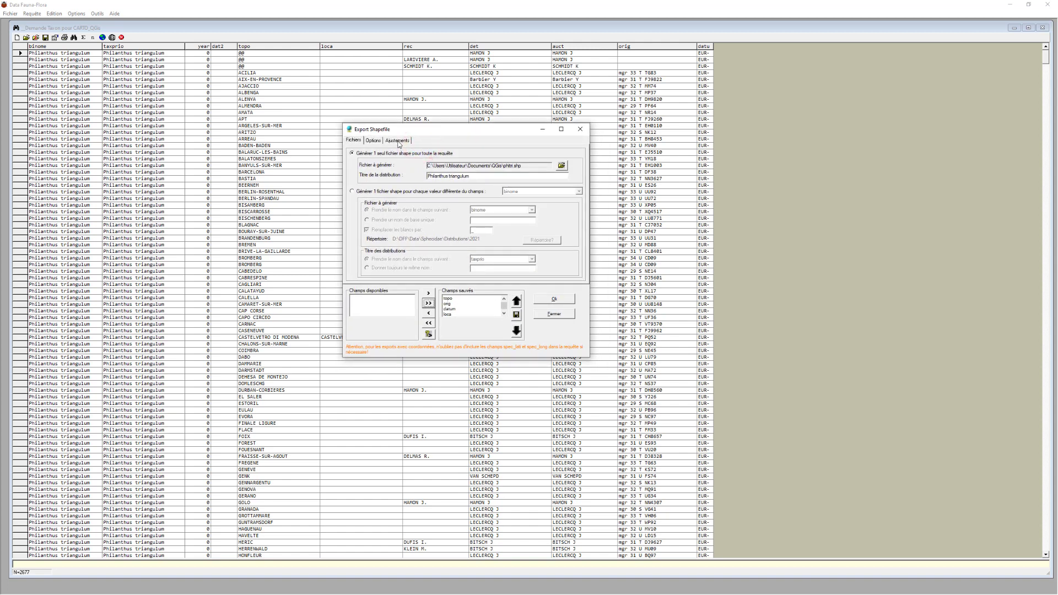
left_click(398, 141)
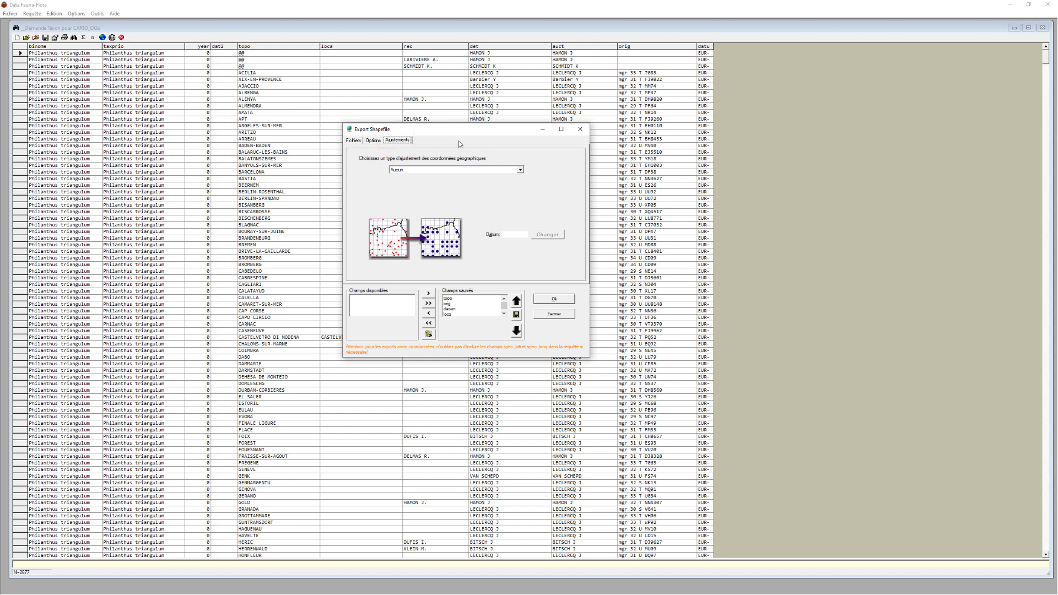
left_click(520, 170)
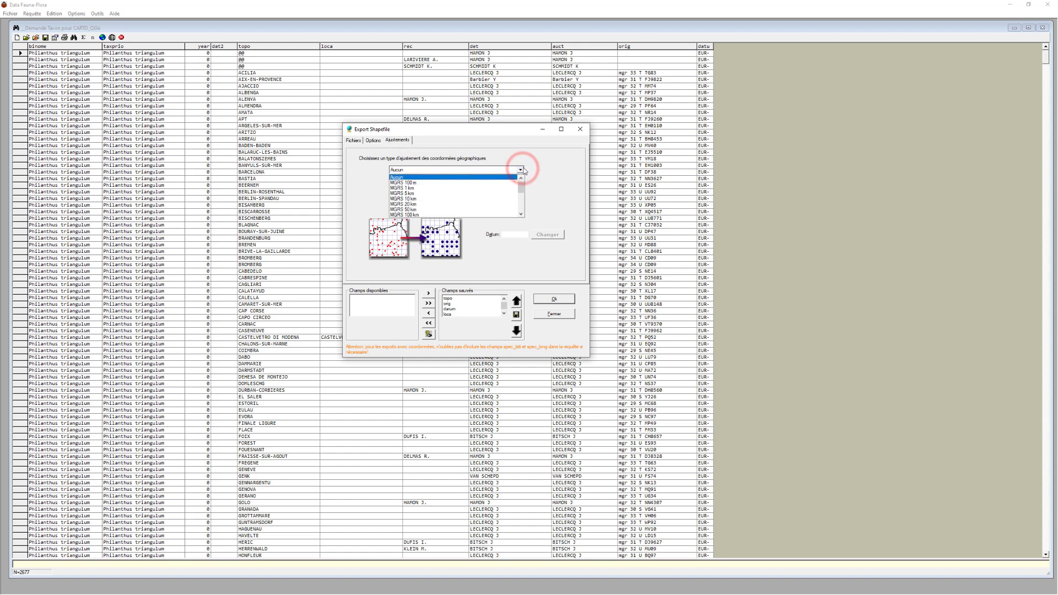
left_click(403, 200)
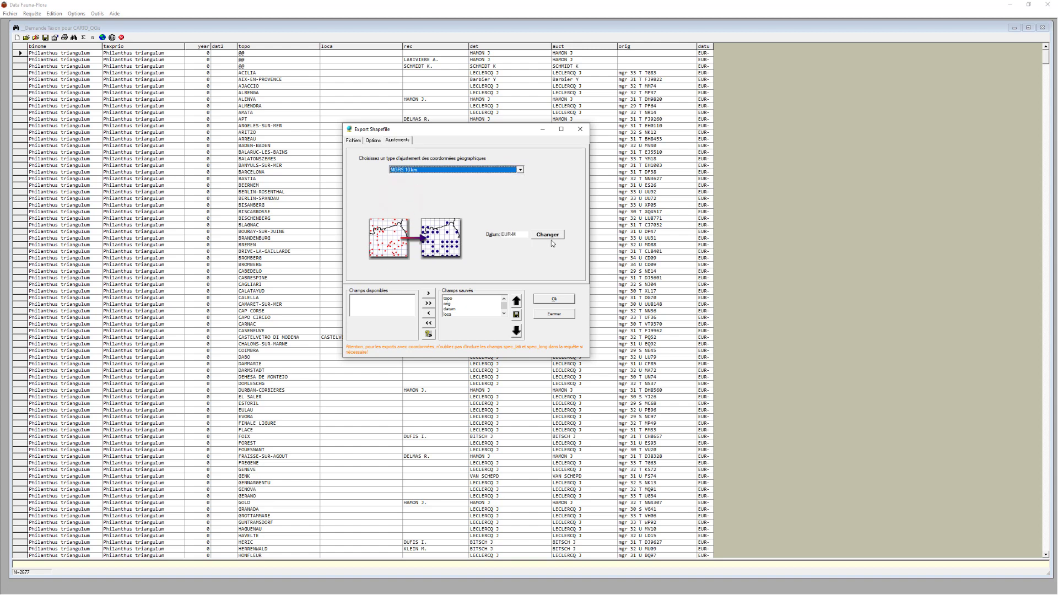
left_click(550, 239)
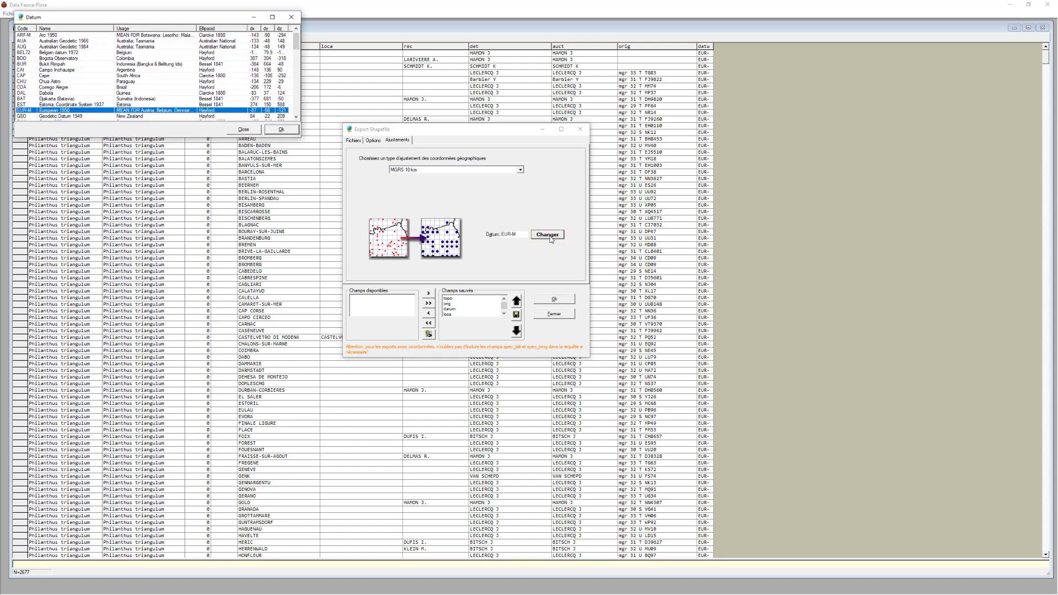
key("w")
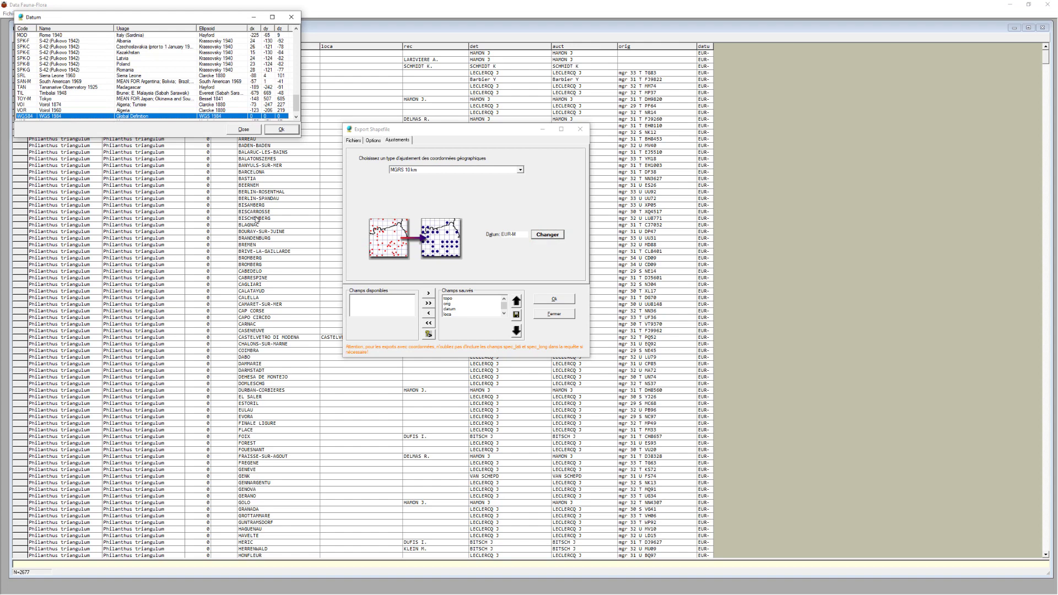
left_click(280, 131)
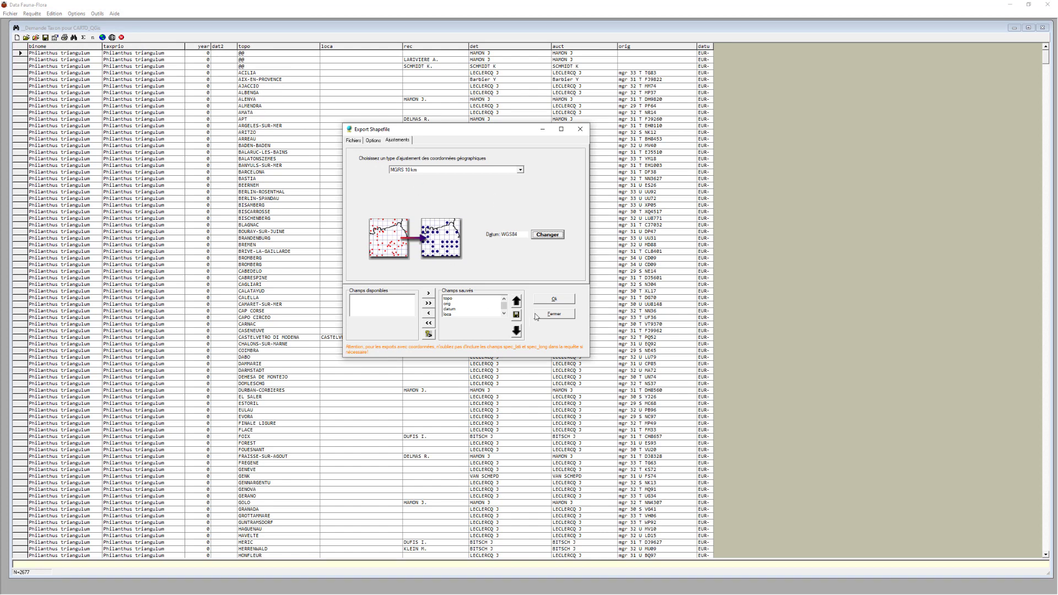
Run the shapefile export and close the export dialog.
left_click(547, 300)
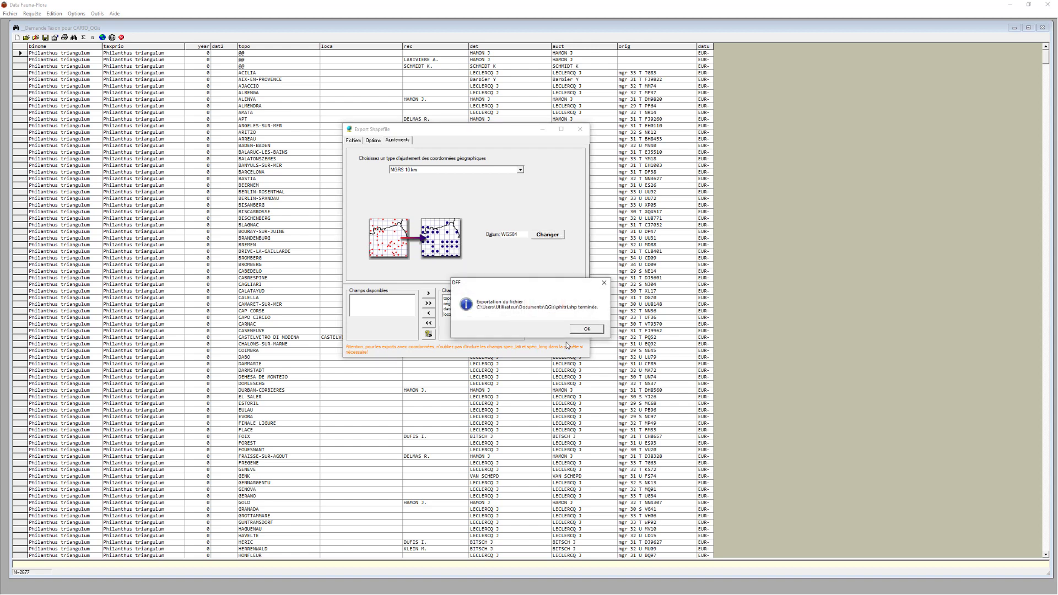
left_click(585, 329)
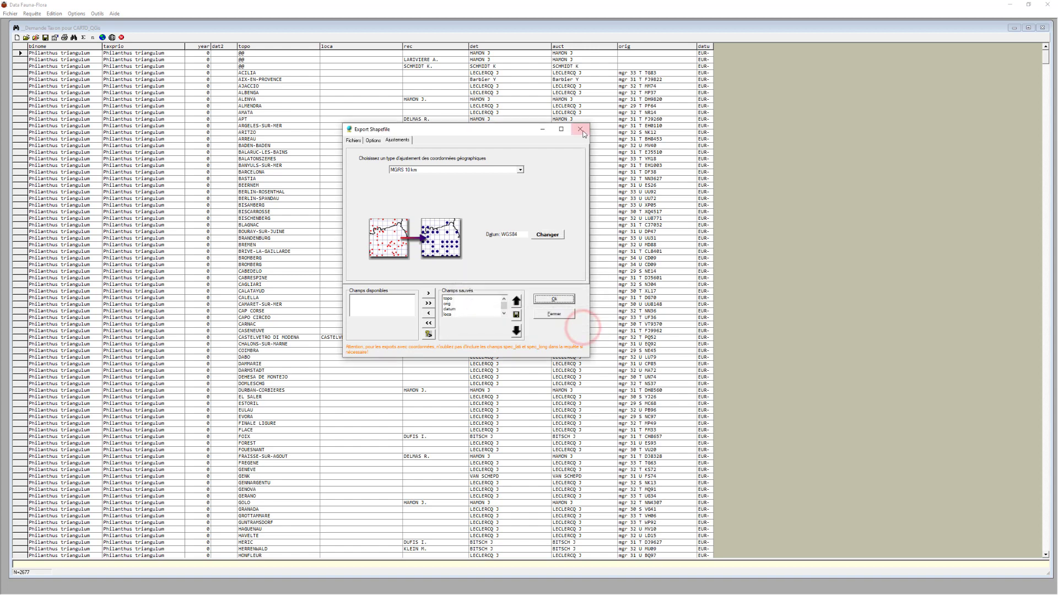
left_click(580, 128)
Switch to QGIS and add phitri.shp from the project folder to the map.
left_click(1010, 4)
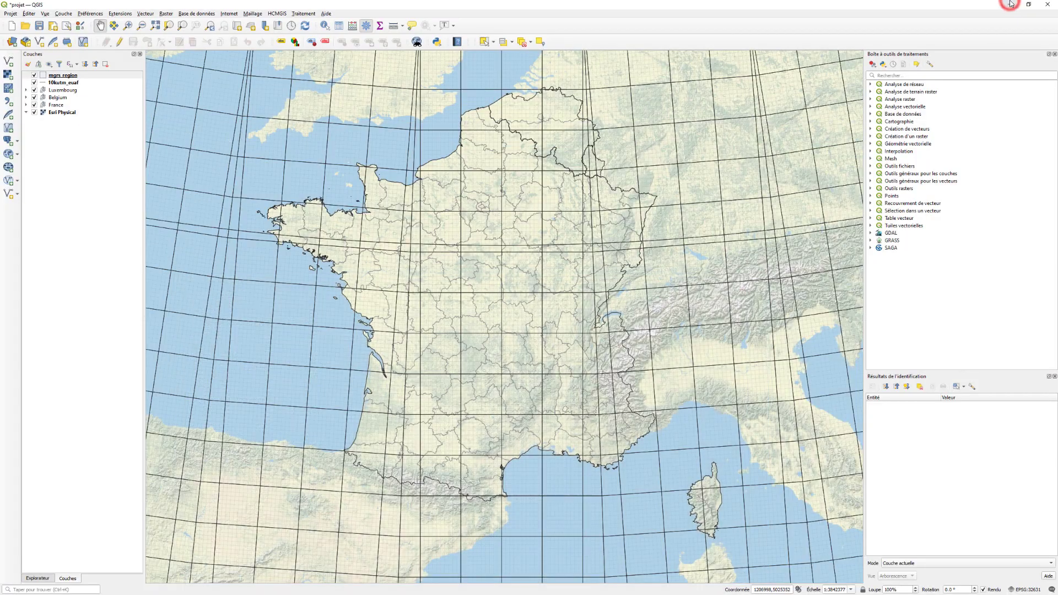
left_click(121, 196)
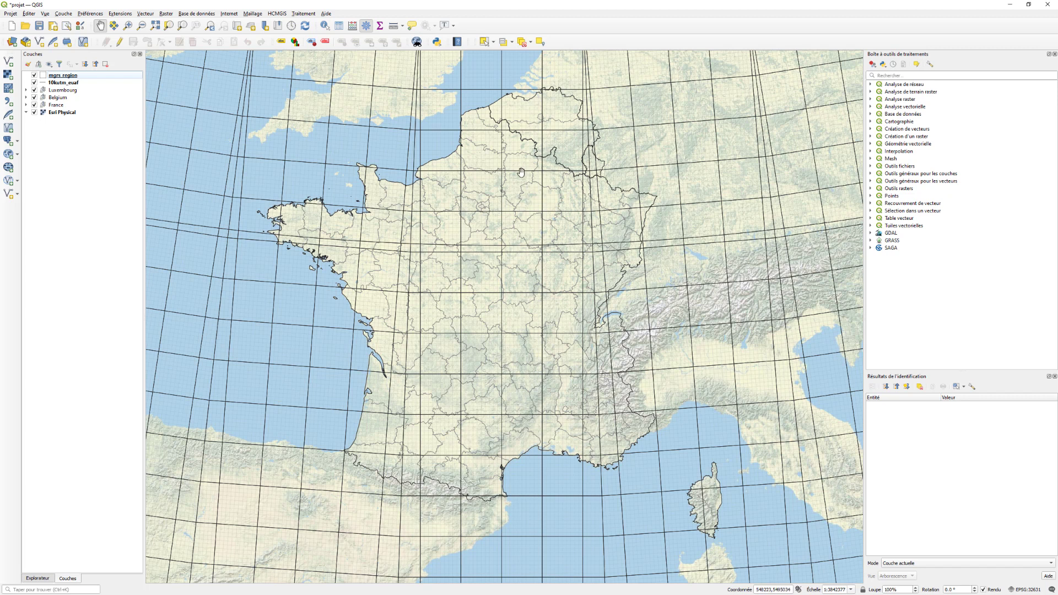
left_click(38, 579)
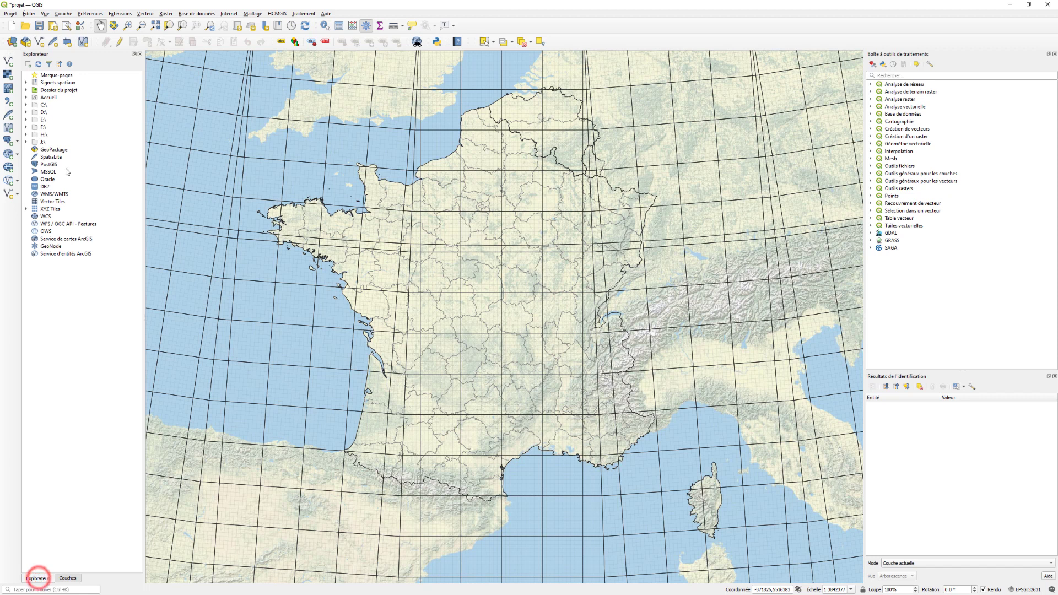
left_click(26, 90)
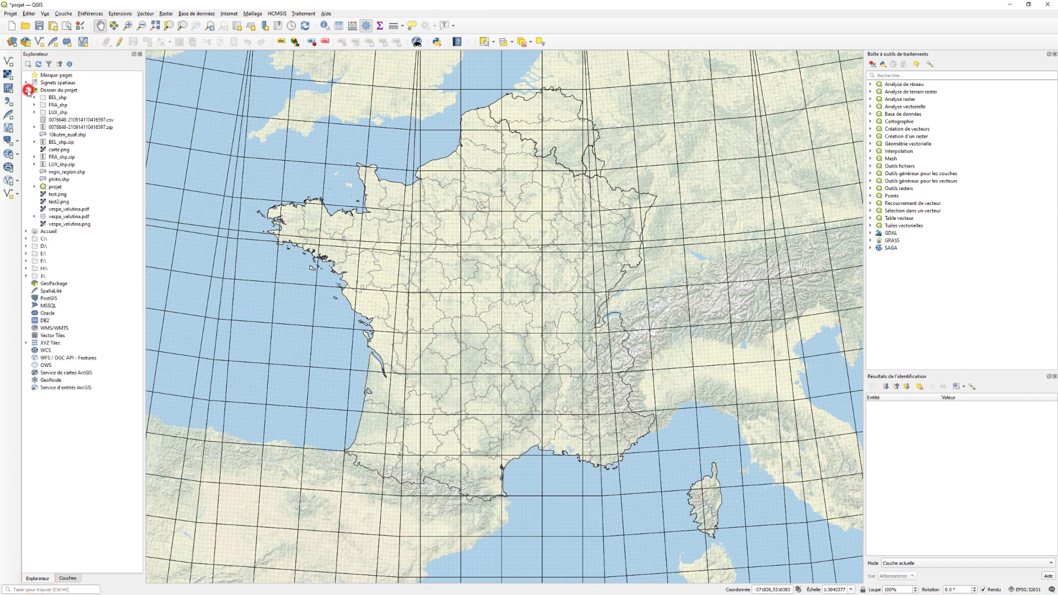
left_click(58, 180)
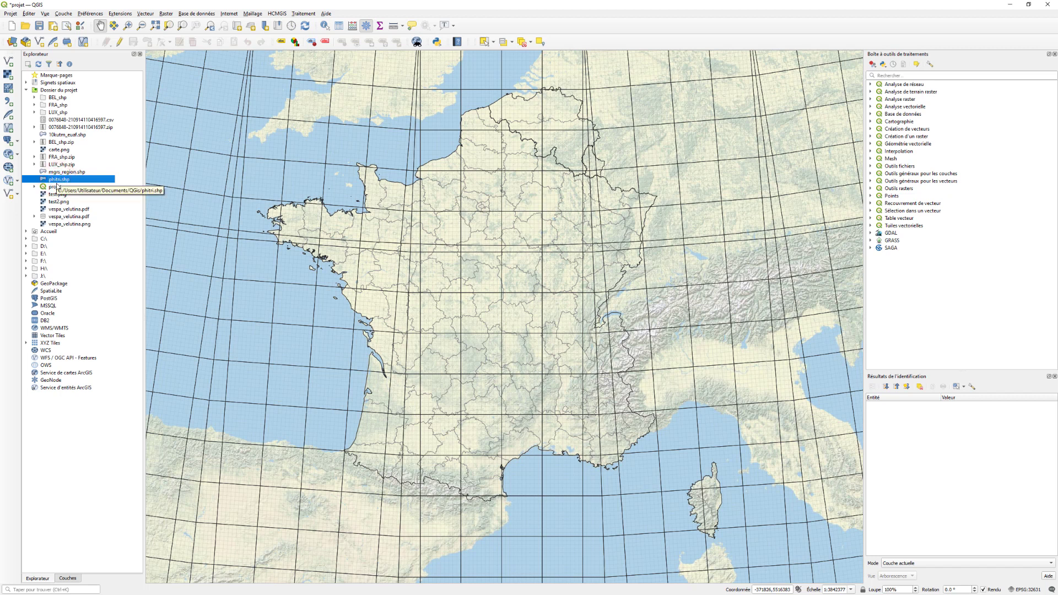
mouse_move(58, 181)
left_mouse_down()
mouse_move(248, 186)
mouse_move(302, 213)
left_mouse_up()
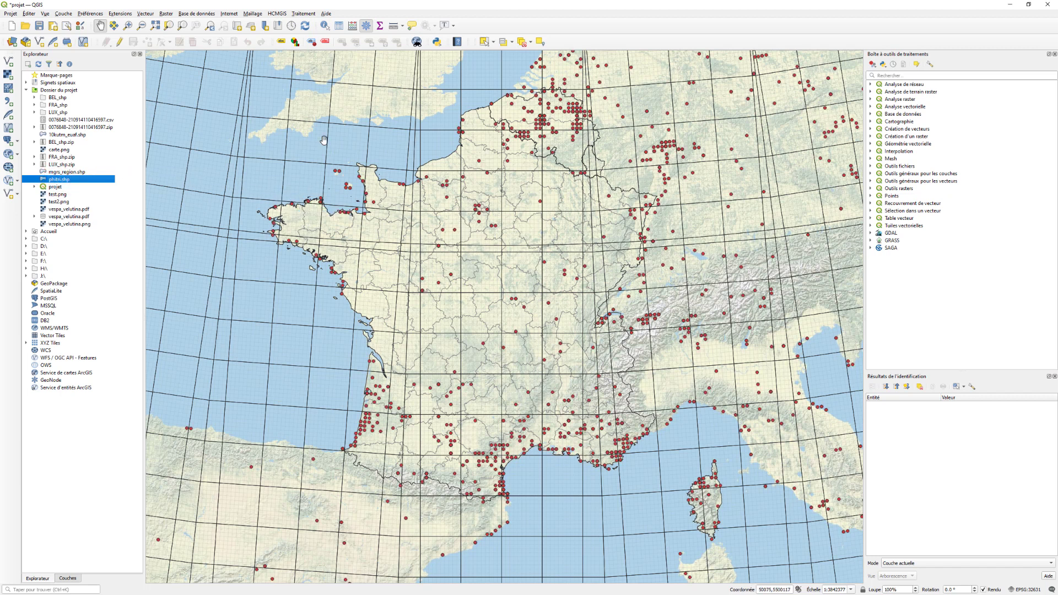
Show the project's layer list and examine the phitri points over Belgium at close range.
left_click(68, 578)
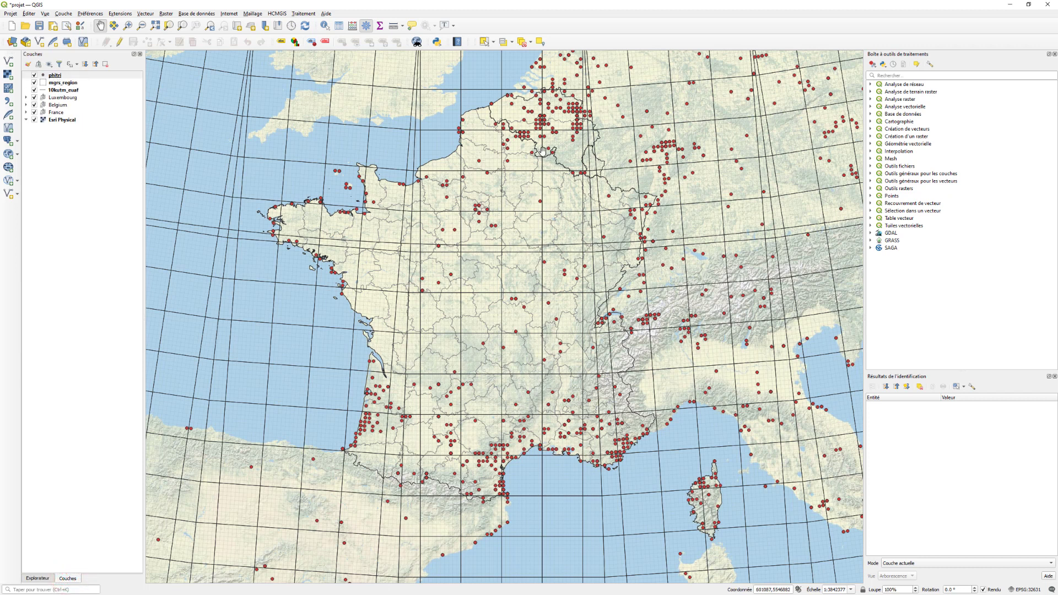
left_click(128, 25)
left_click_drag(479, 73, 617, 185)
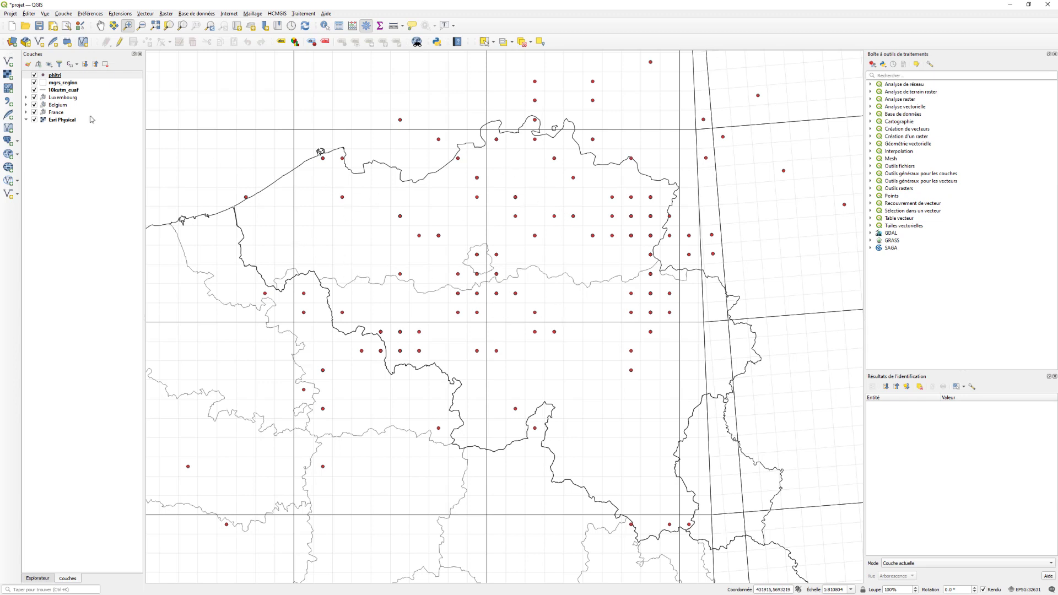
Set the phitri layer's simple marker size to 9000 map units and apply the symbology.
double_click(54, 75)
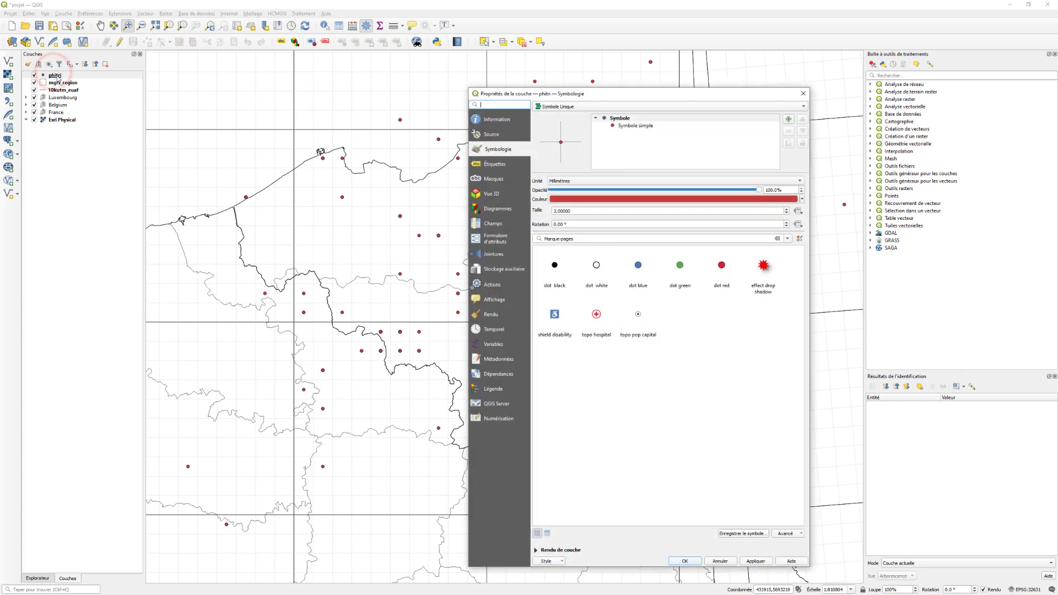
left_click(628, 125)
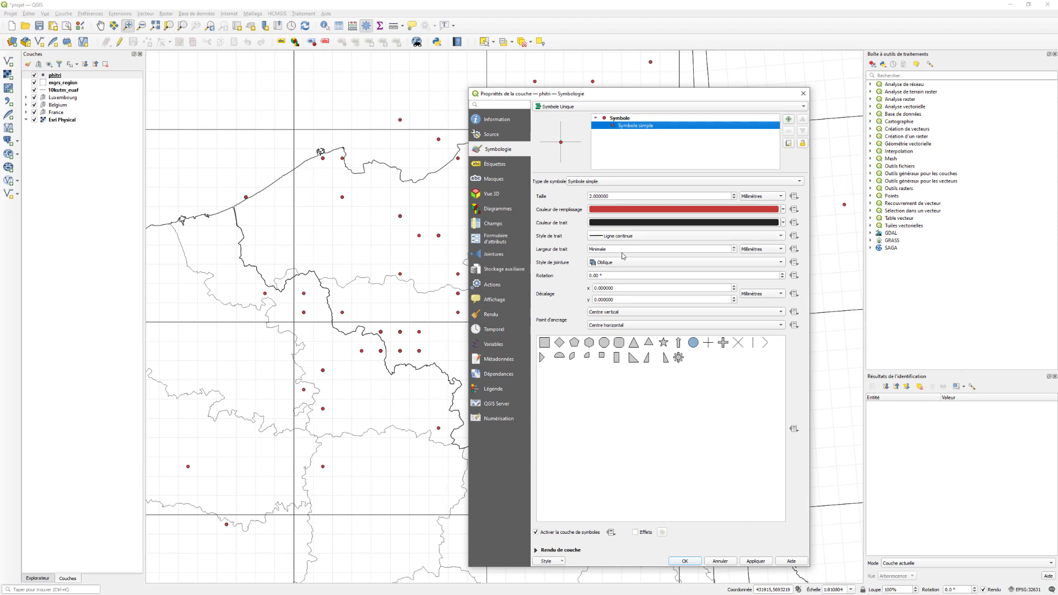
left_click(753, 197)
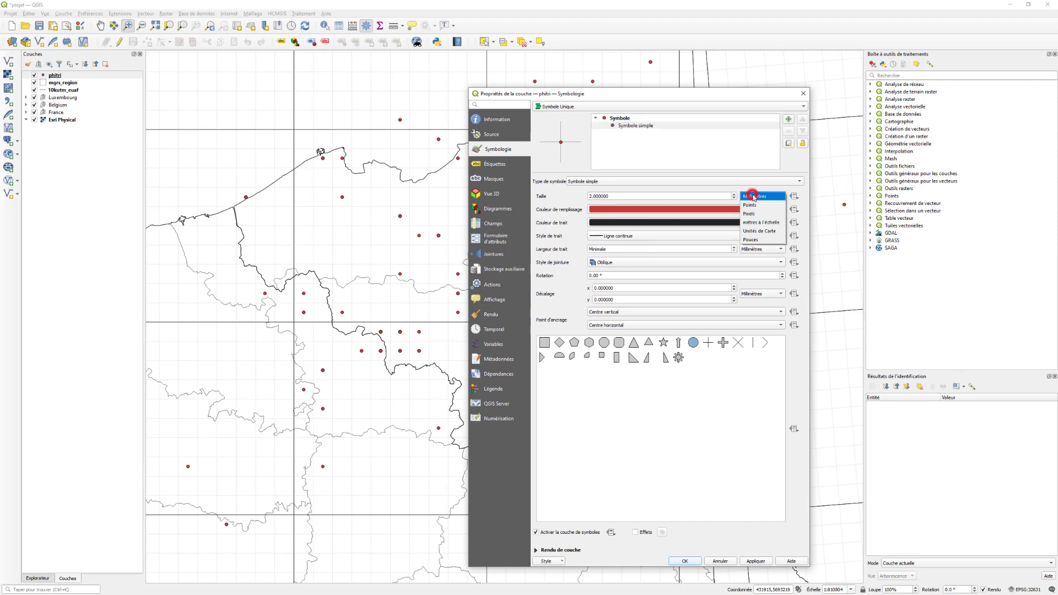
left_click(759, 231)
double_click(628, 196)
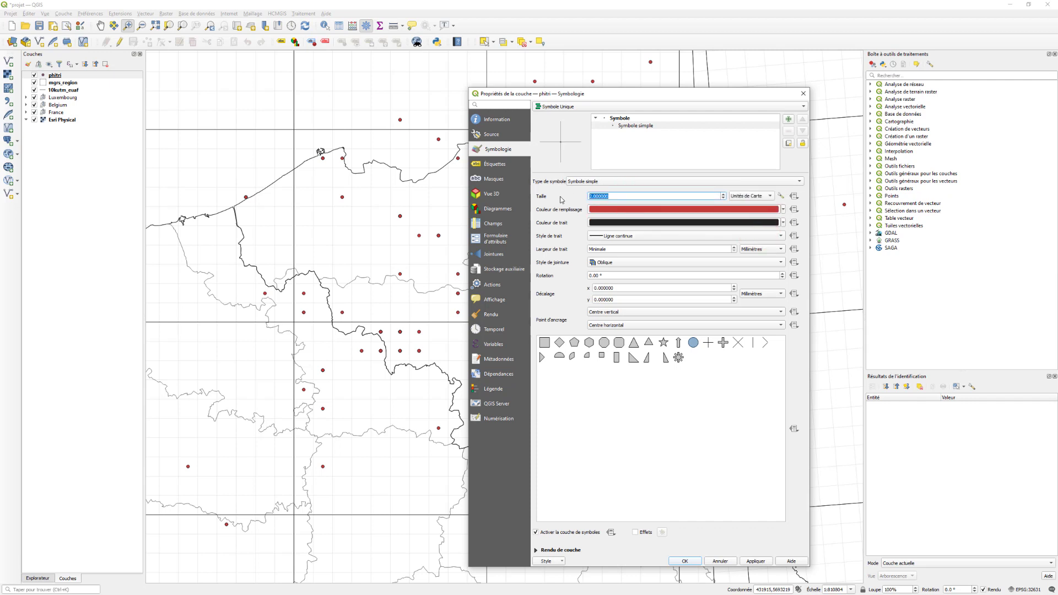
type("9000")
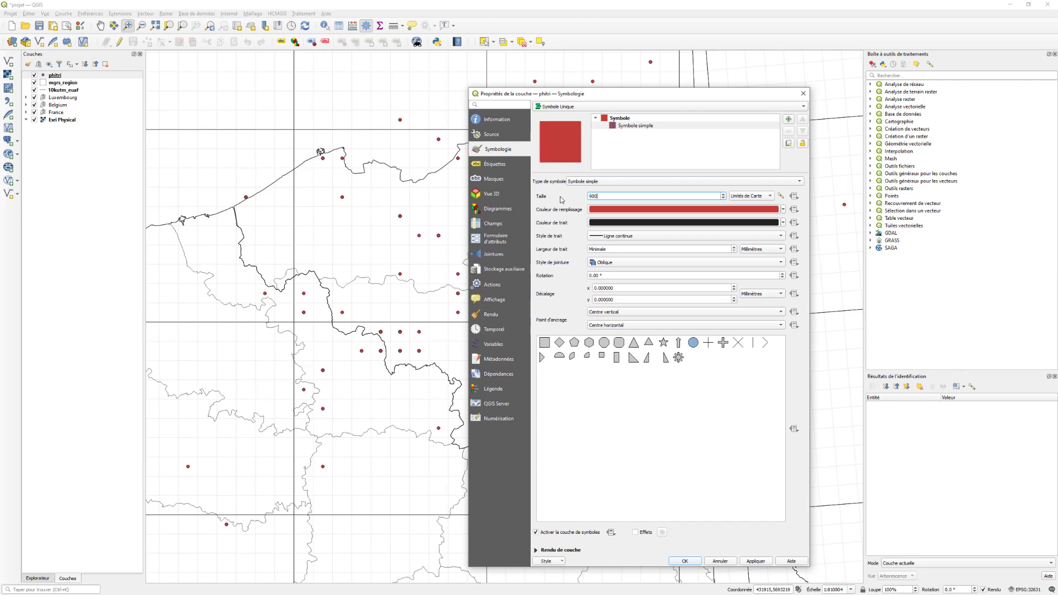
left_click(754, 561)
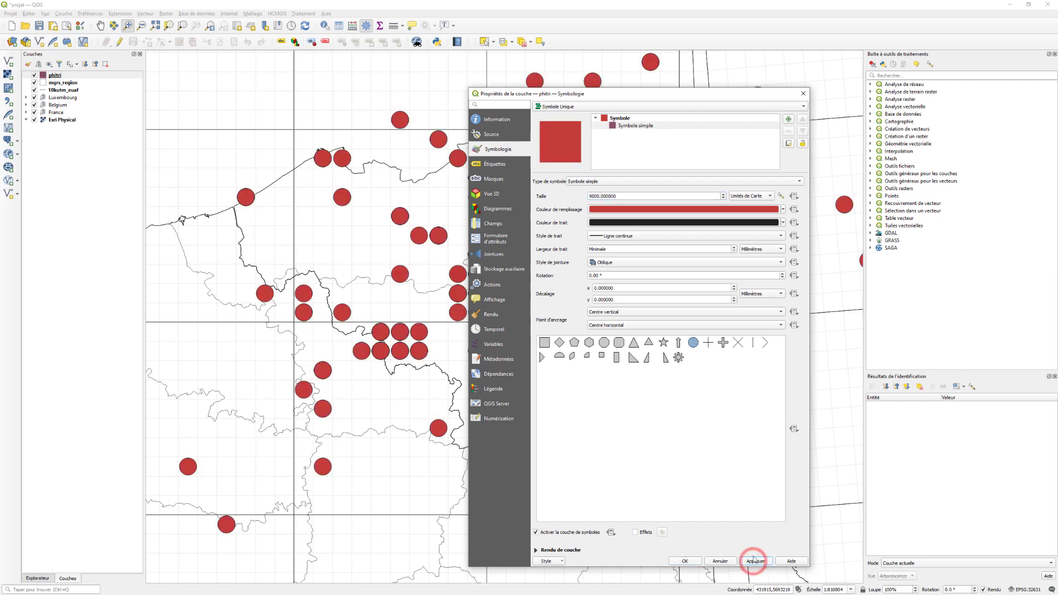
left_click(685, 560)
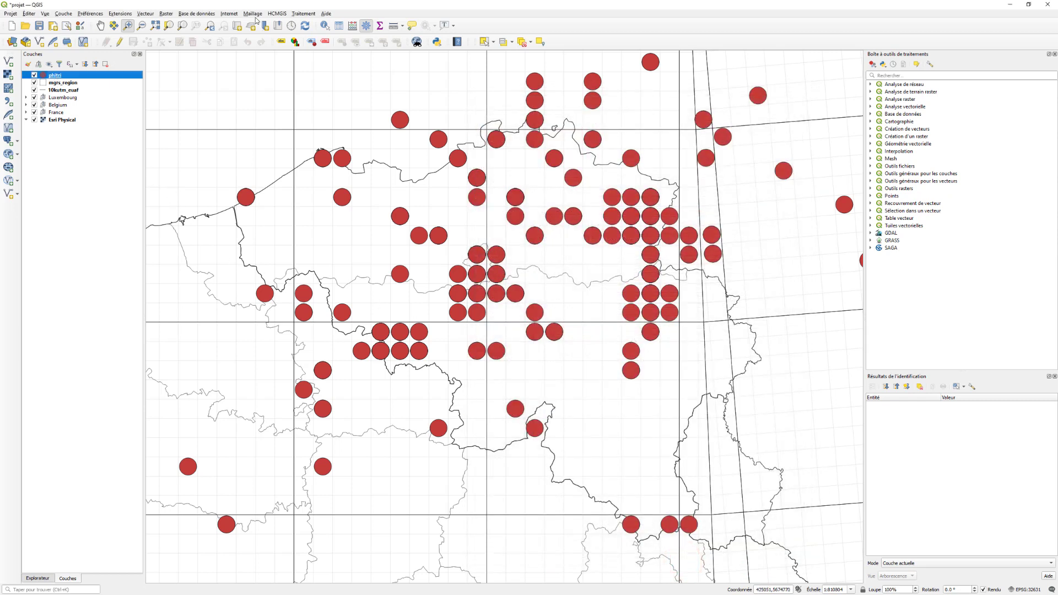
Examine the YEAR values in the phitri attribute table, then close the table.
left_click(209, 27)
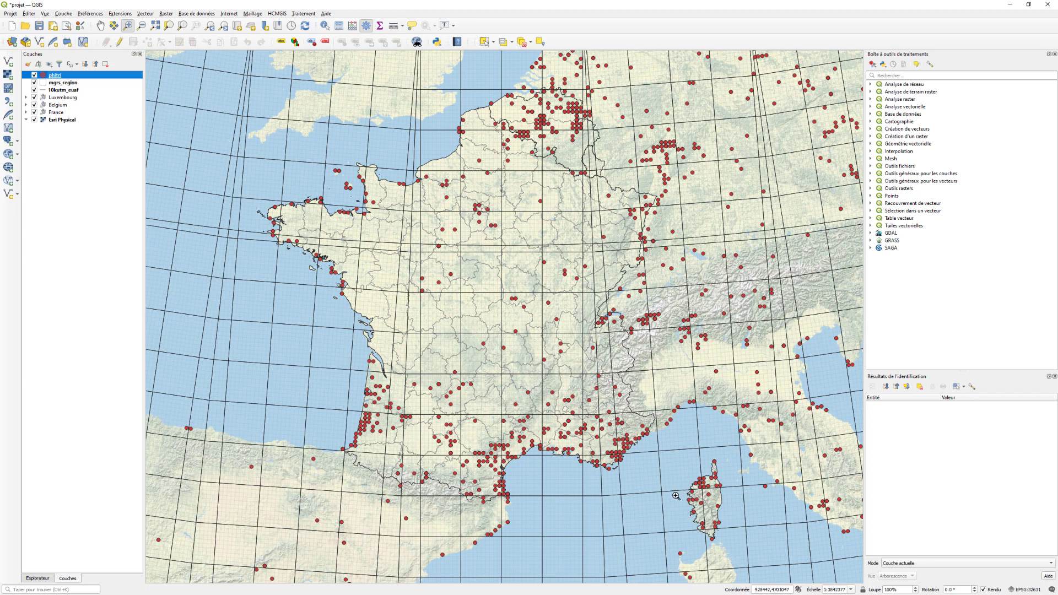
right_click(58, 77)
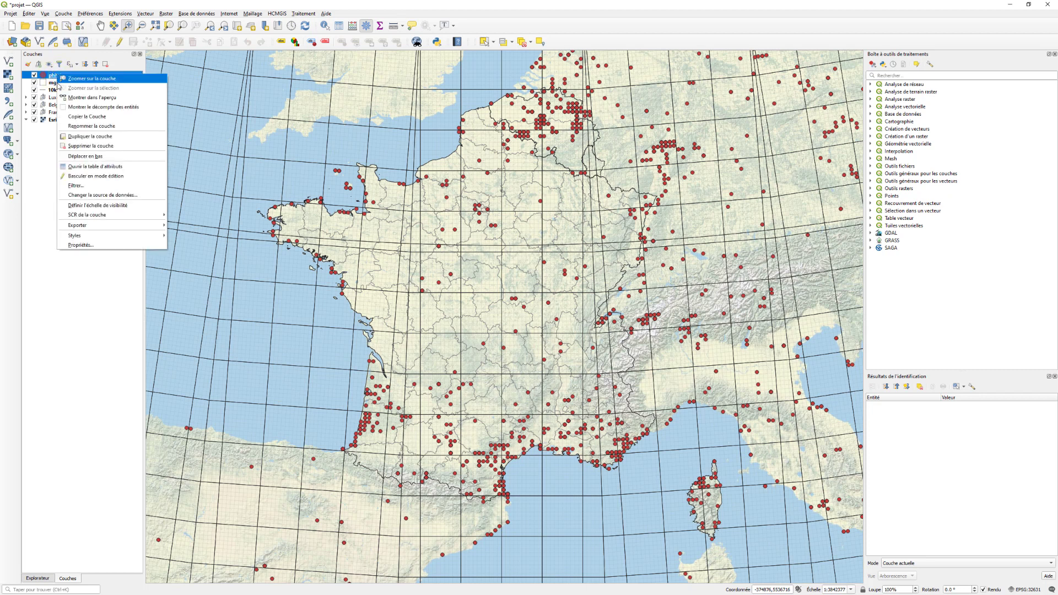
left_click(80, 166)
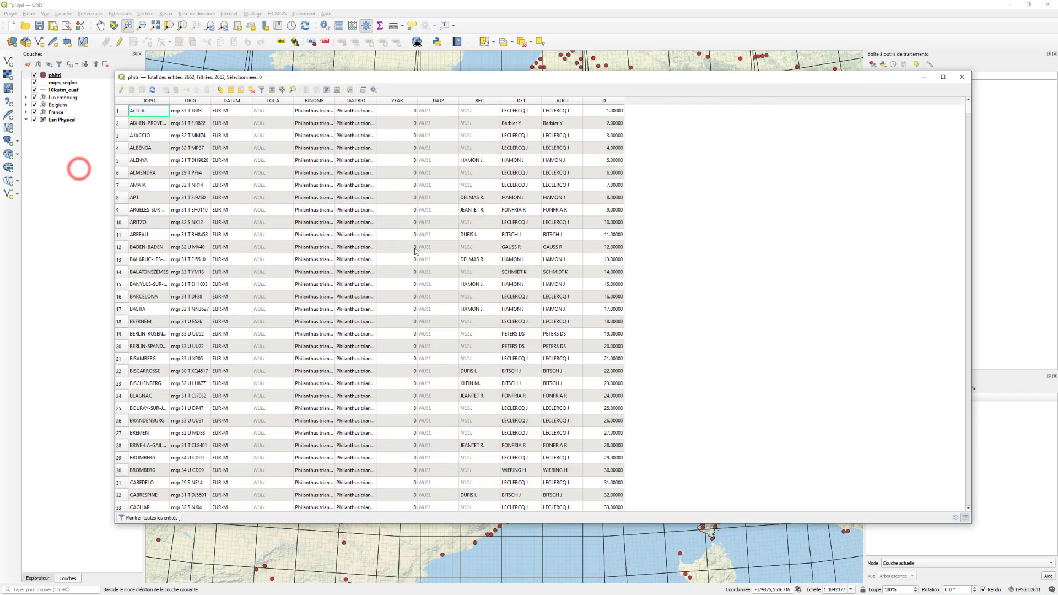
left_click_drag(969, 108, 956, 165)
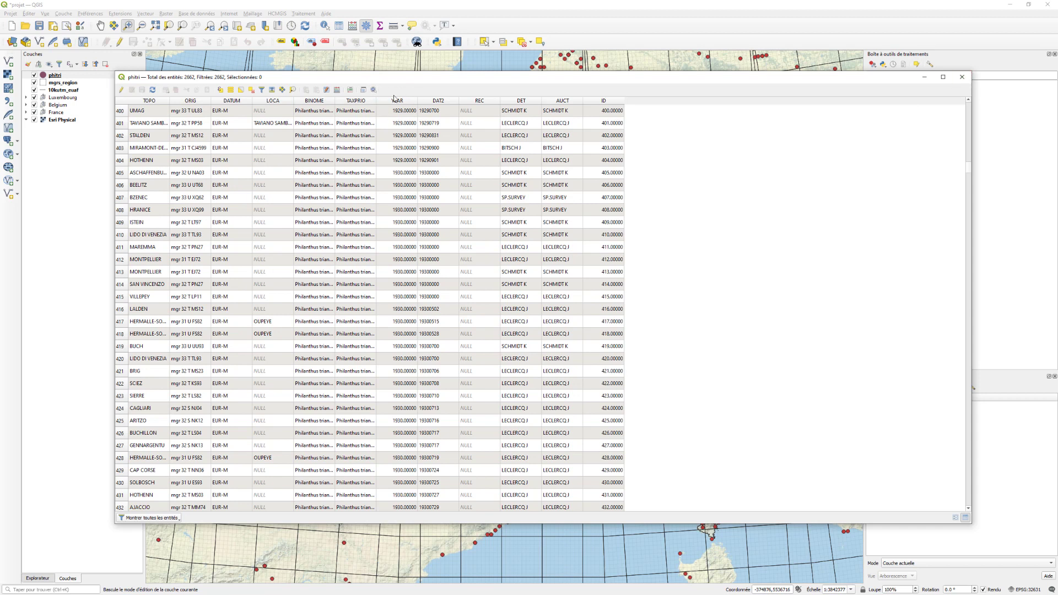
left_click(961, 77)
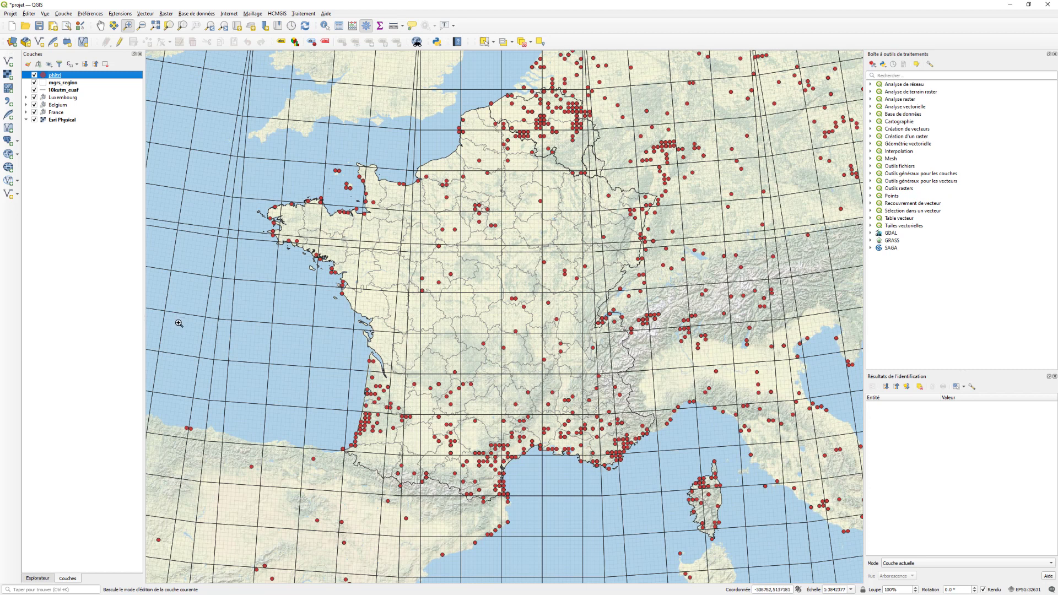
Filter the phitri layer with the expression "YEAR" <= 1950, testing the query before applying it.
right_click(55, 77)
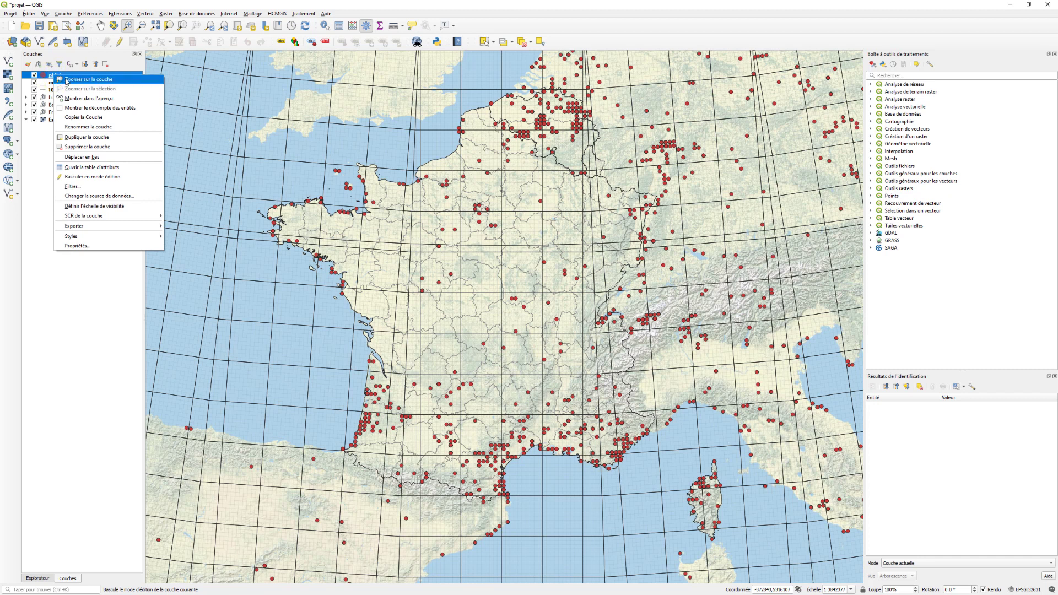
left_click(85, 186)
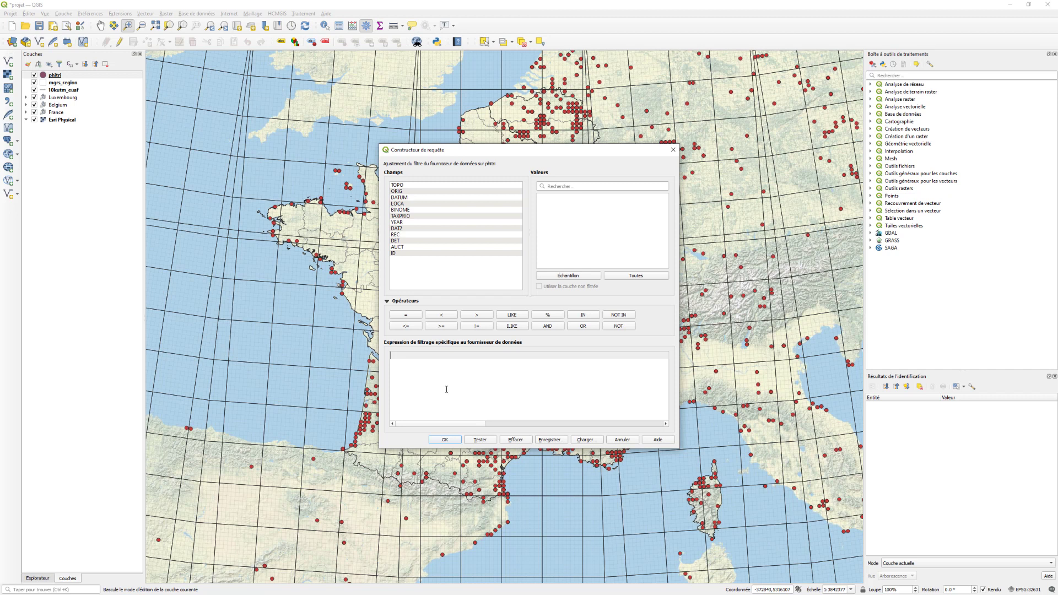
double_click(397, 222)
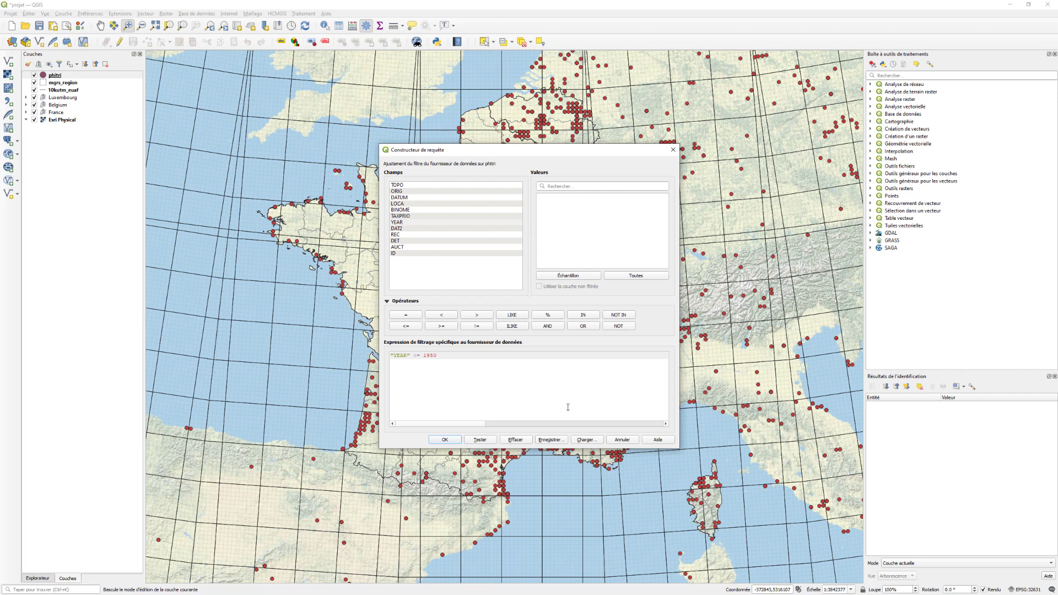
left_click(480, 439)
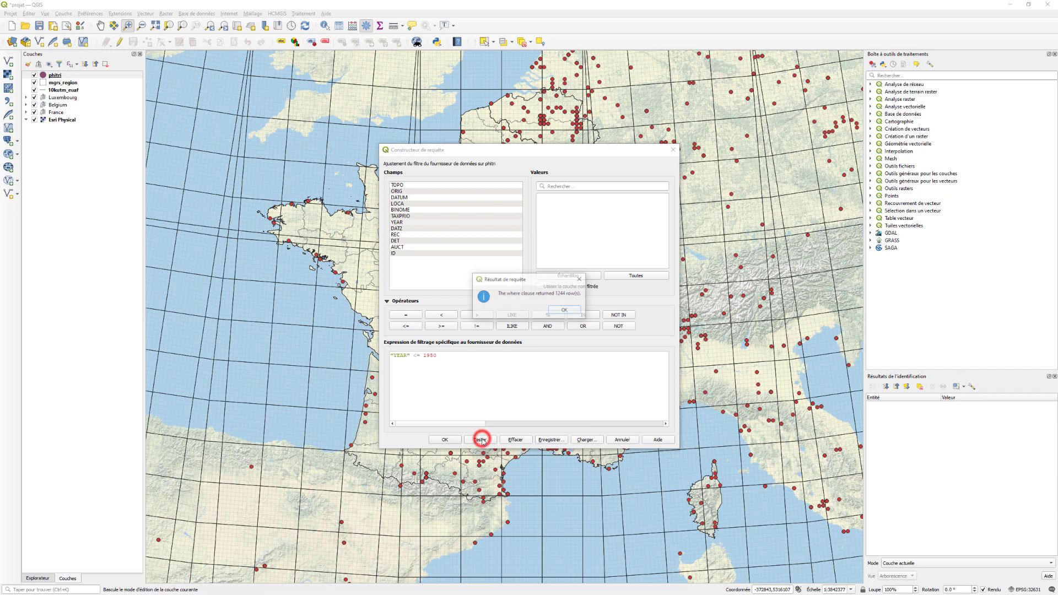
left_click(563, 311)
left_click(446, 439)
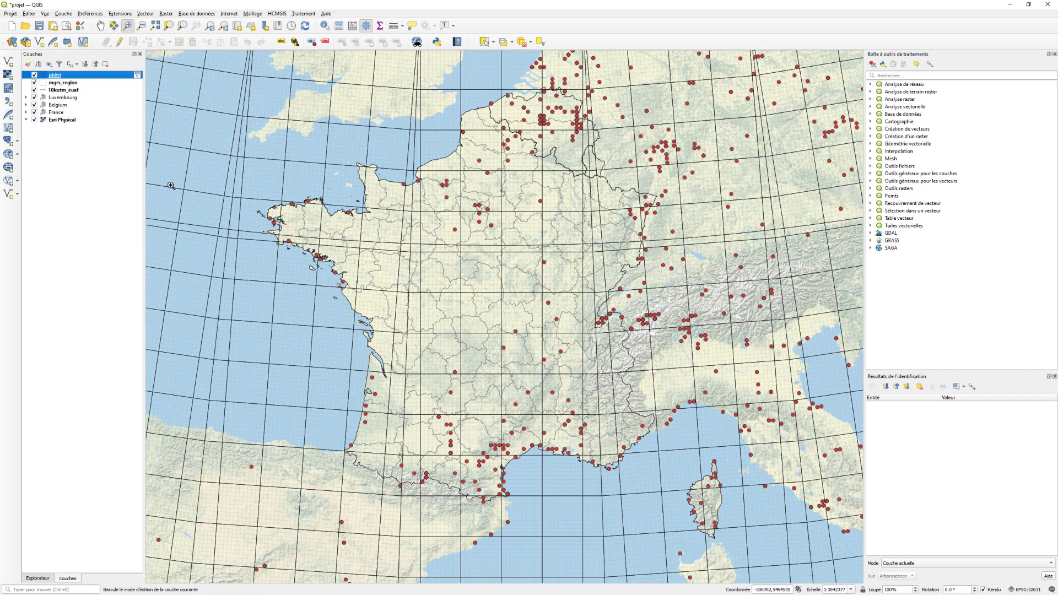
Change the filtered phitri layer's simple marker to a star with a light orange fill.
double_click(55, 74)
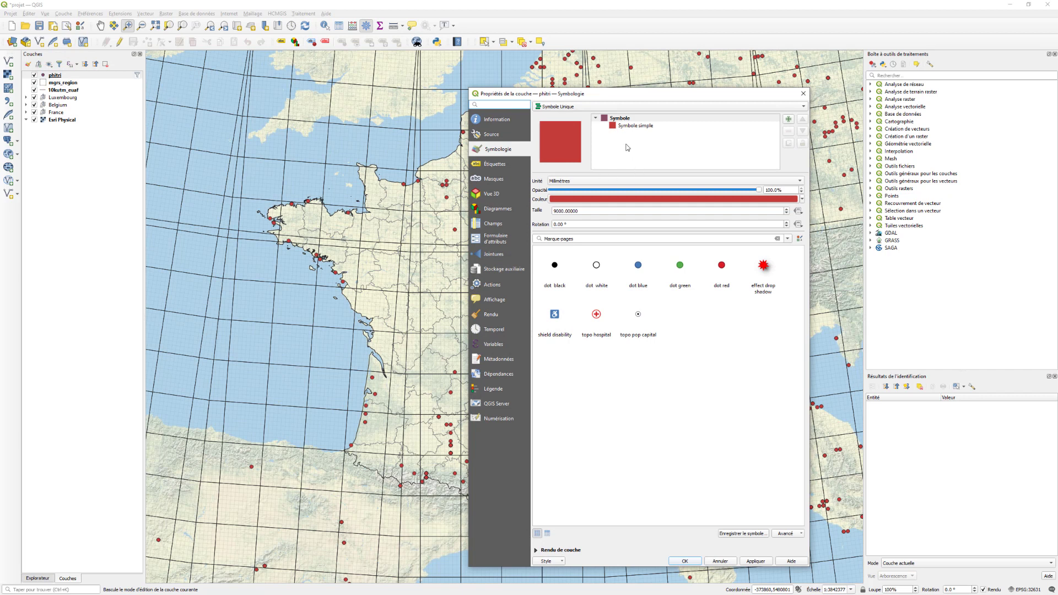
left_click(630, 126)
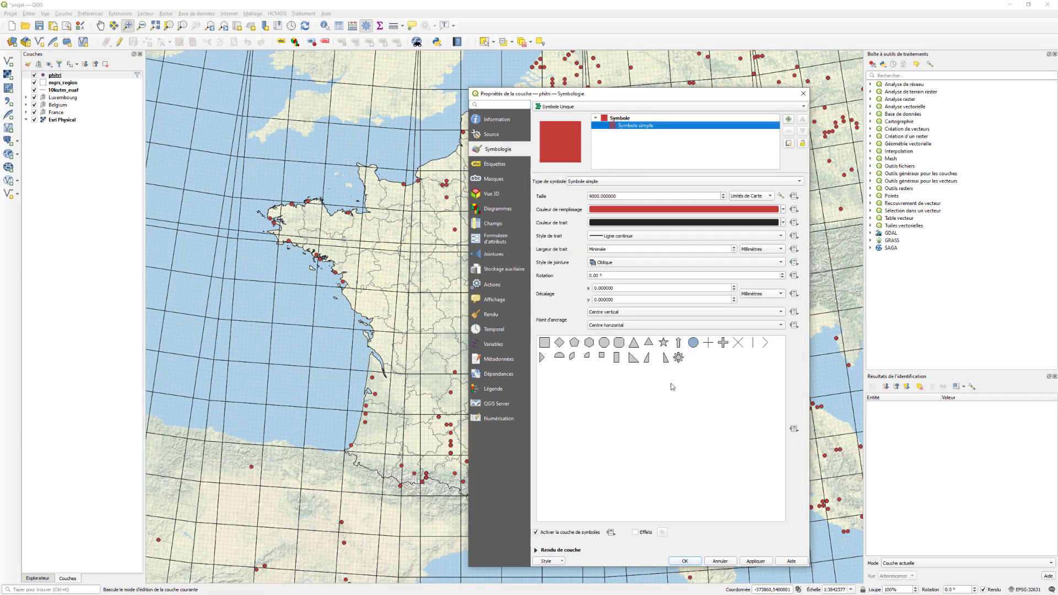
left_click(663, 343)
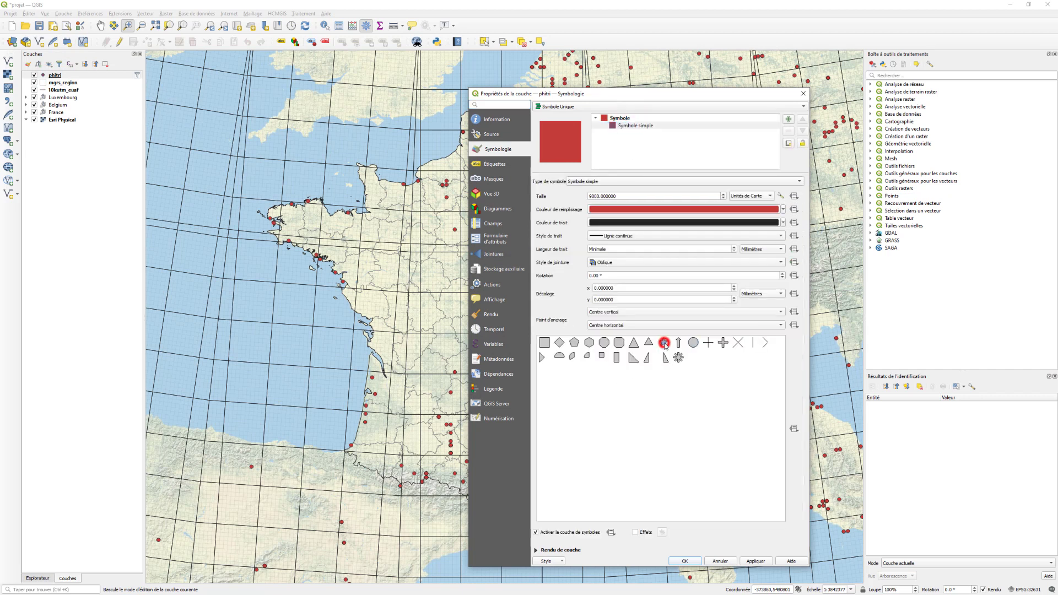
left_click(673, 212)
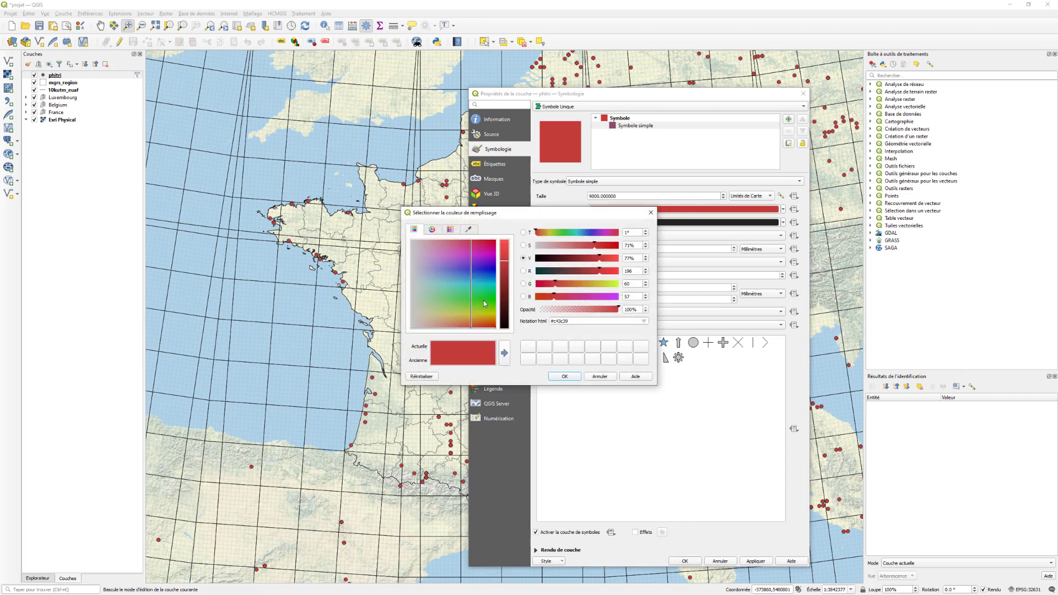
left_click(480, 313)
left_click_drag(480, 313, 465, 322)
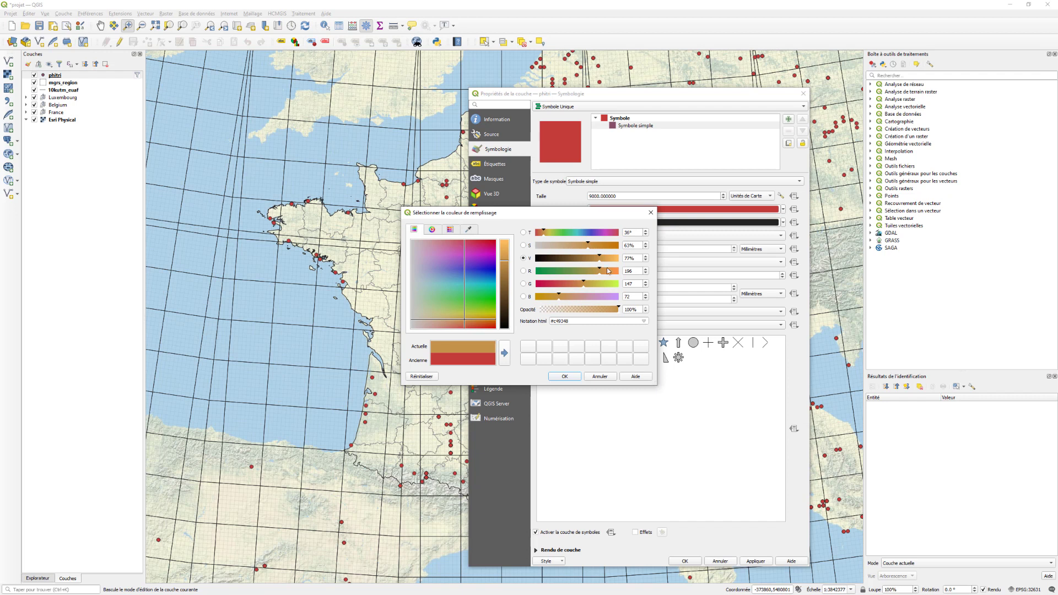
left_click_drag(600, 259, 613, 258)
left_click(566, 375)
left_click(748, 561)
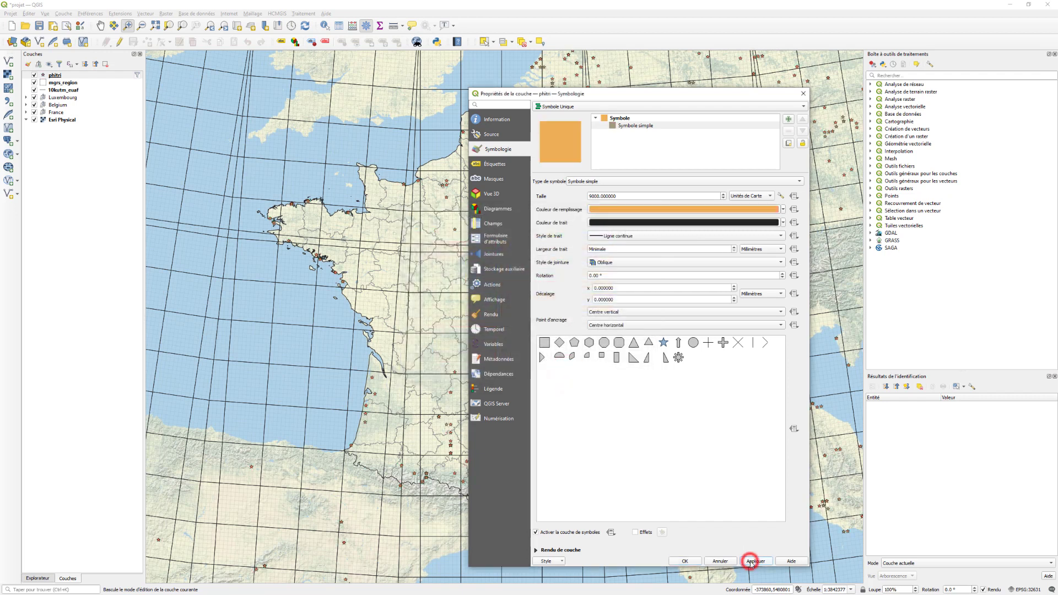
left_click(684, 561)
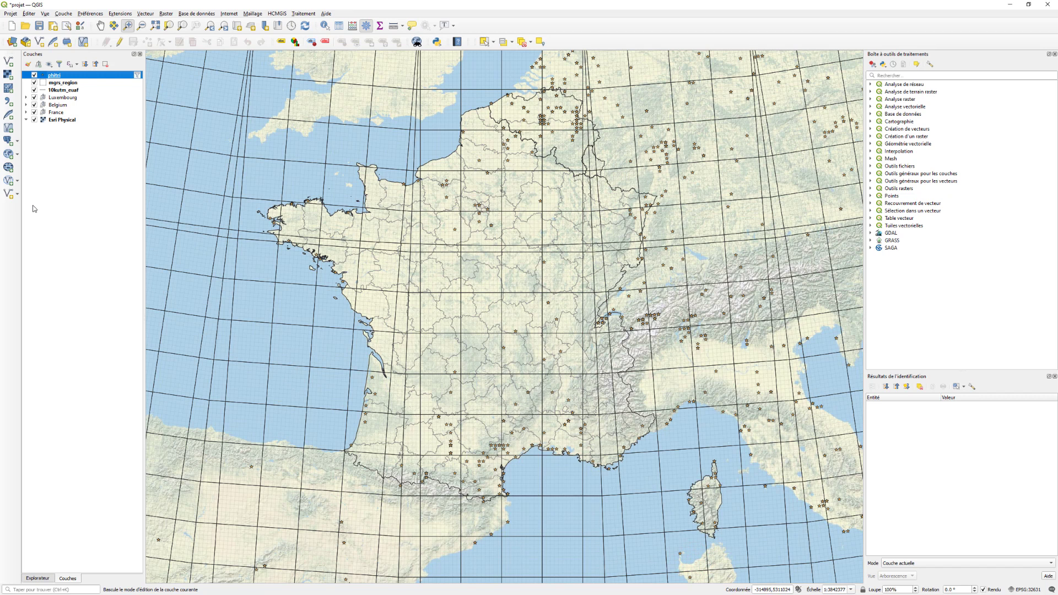
Copy the phitri layer, paste it into the layer list, and move the copy up beside the original phitri layer.
right_click(53, 76)
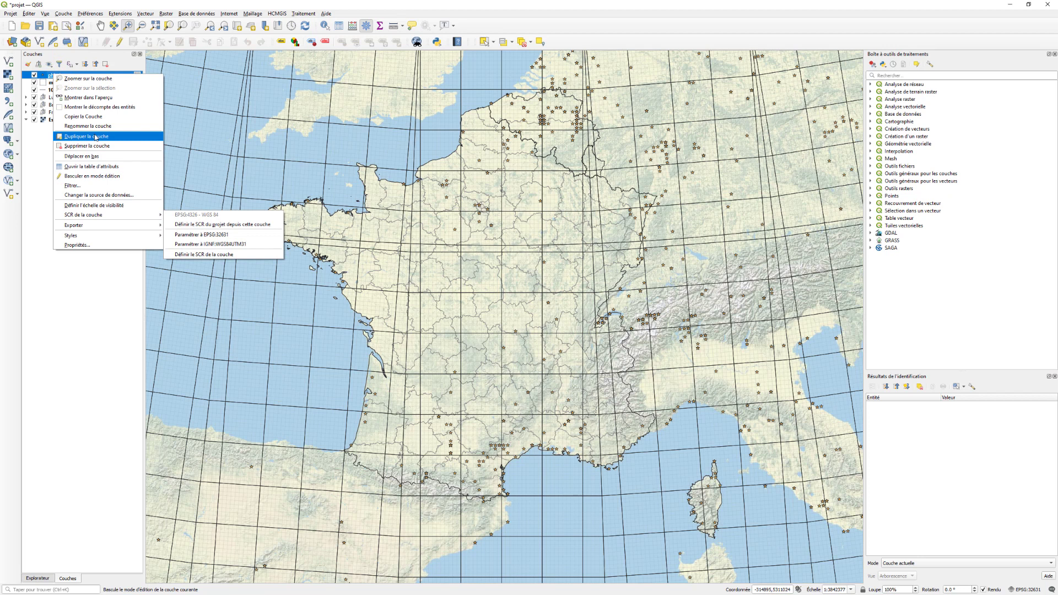
left_click(93, 120)
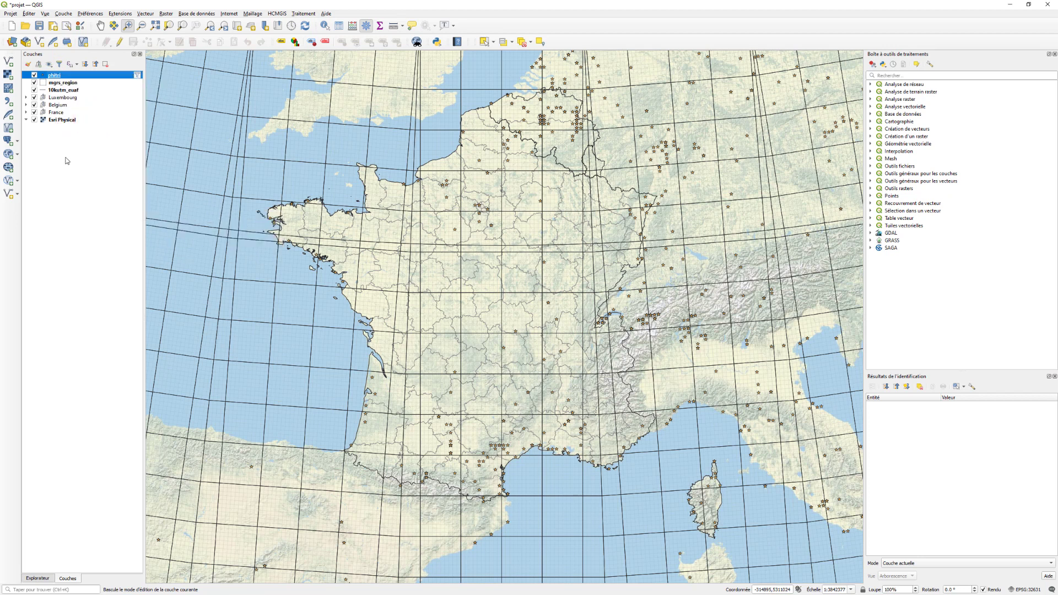
right_click(66, 160)
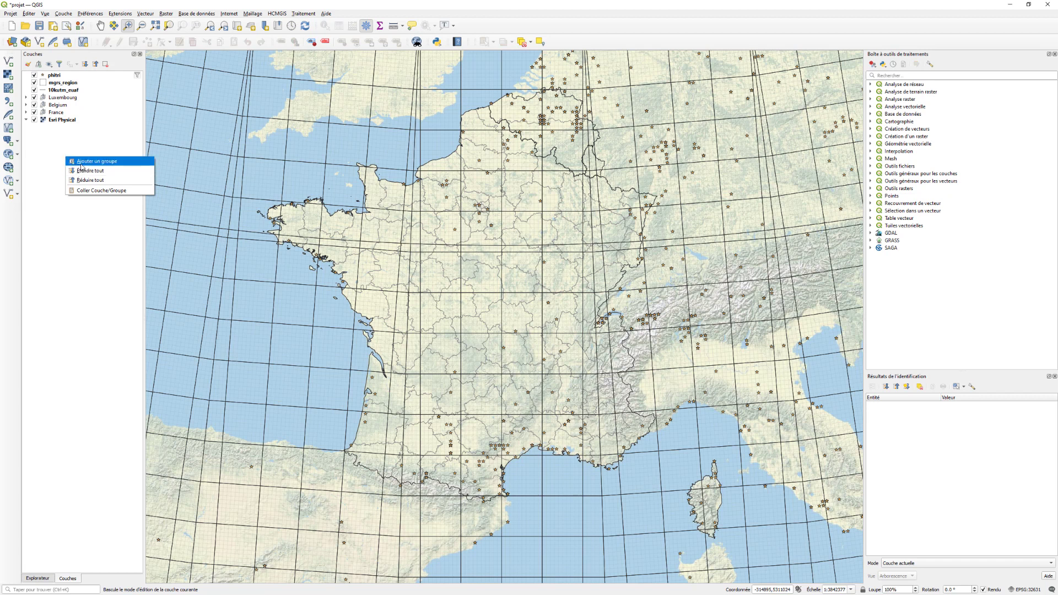
left_click(98, 190)
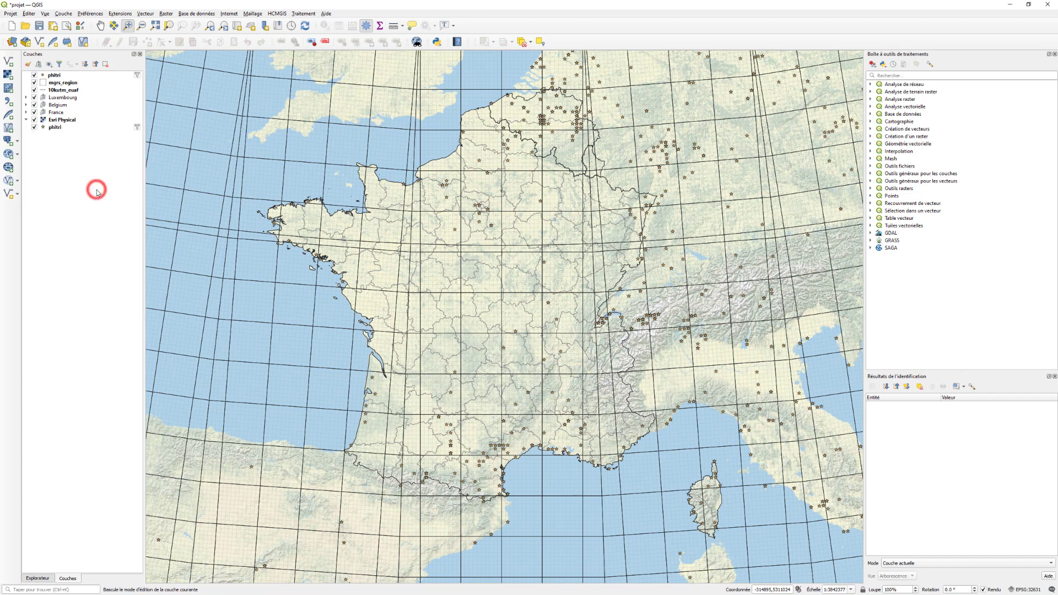
mouse_move(57, 130)
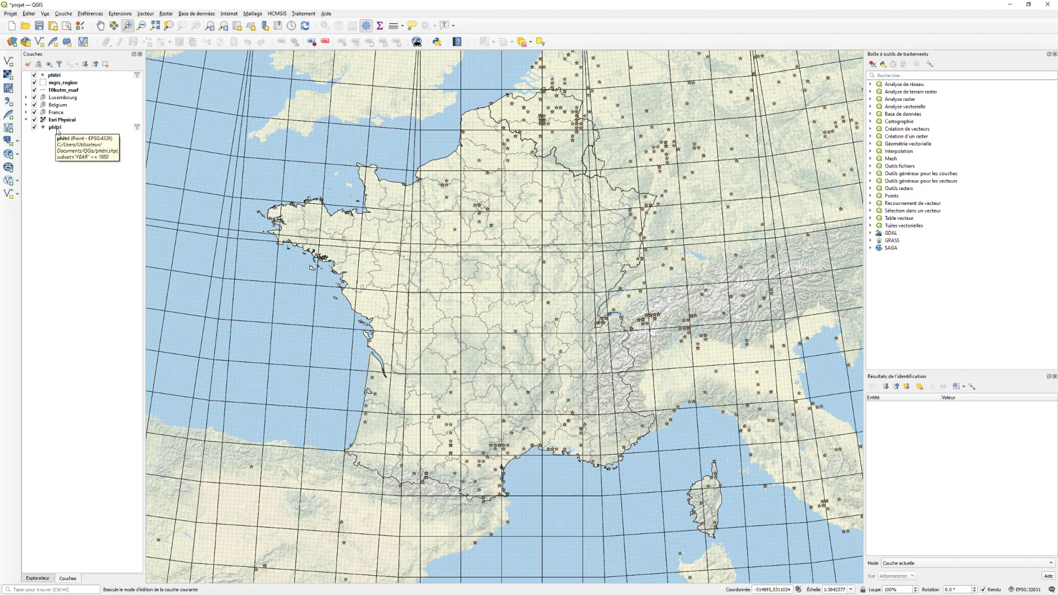
left_click_drag(57, 130, 80, 77)
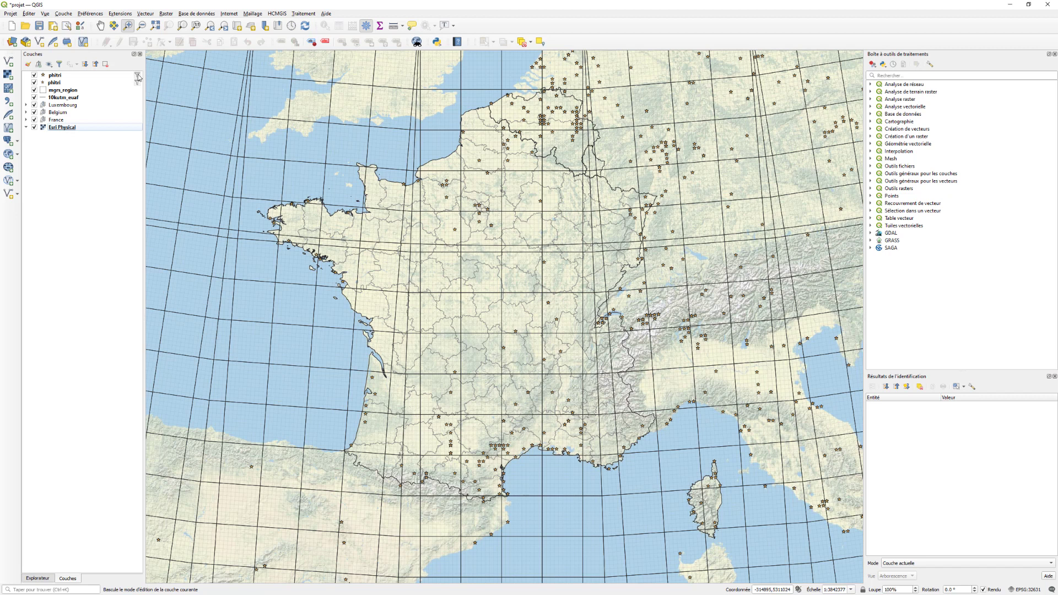
Change the comparison operator in the topmost phitri layer's 1950 YEAR filter so it keeps the more recent records.
right_click(54, 75)
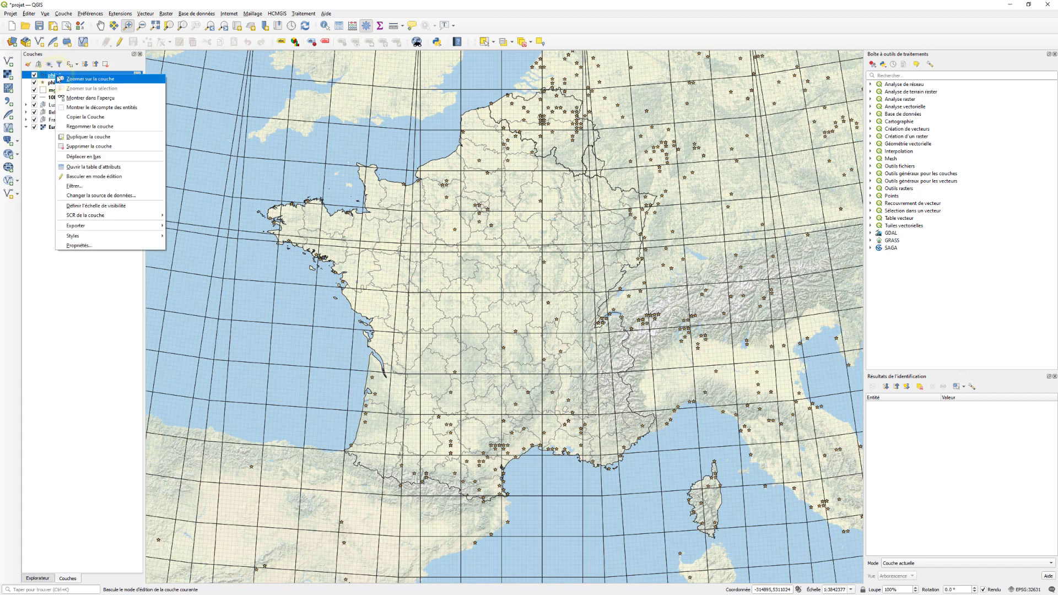
left_click(87, 187)
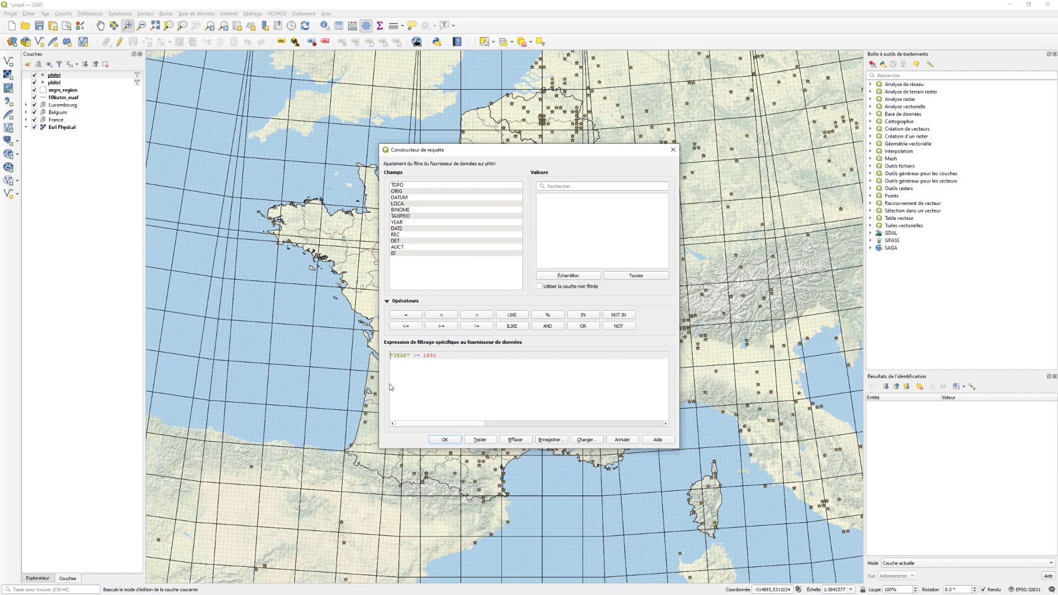
double_click(414, 355)
left_click(448, 439)
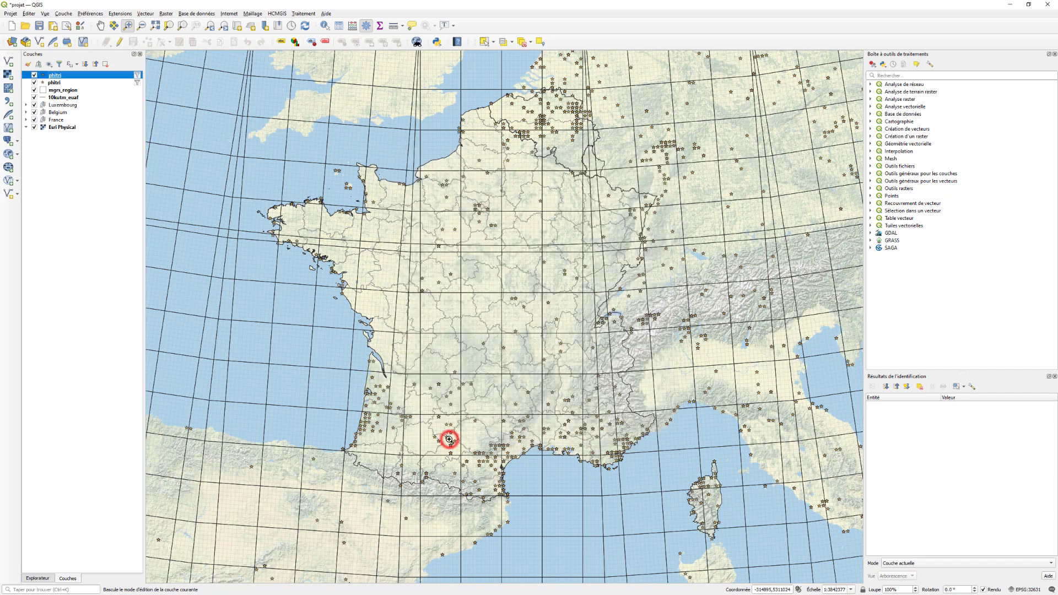
Change the topmost phitri layer's simple marker to a circle with a dark green fill, #5d8a67.
double_click(54, 76)
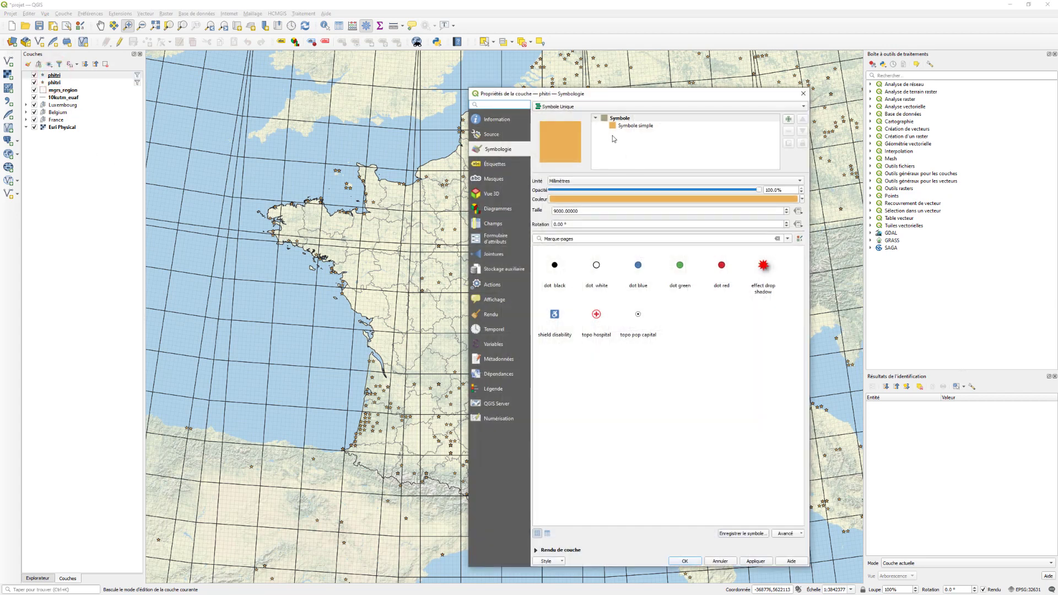
left_click(620, 126)
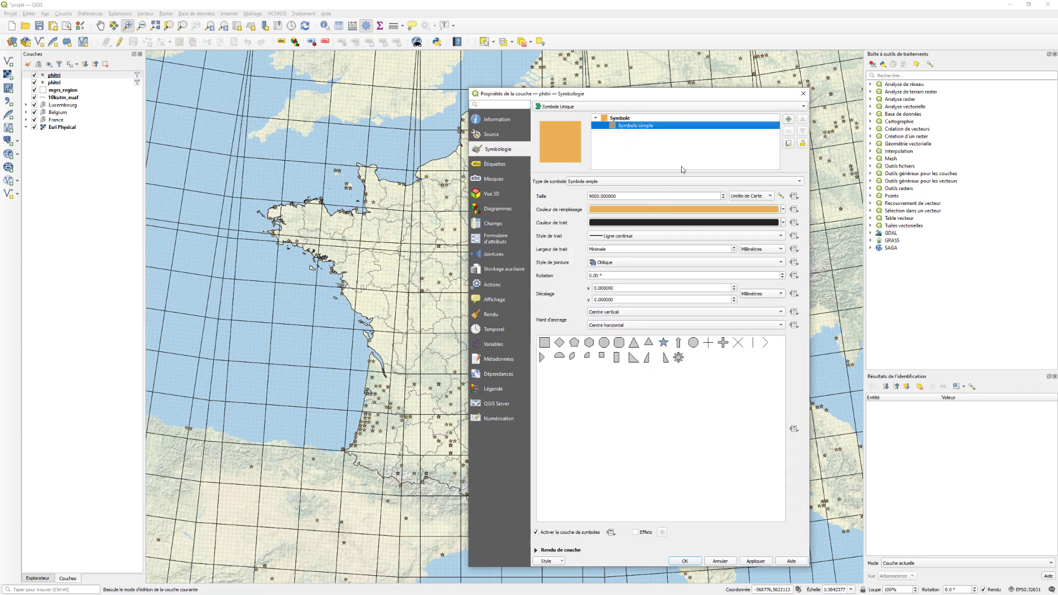
left_click(693, 342)
left_click(658, 209)
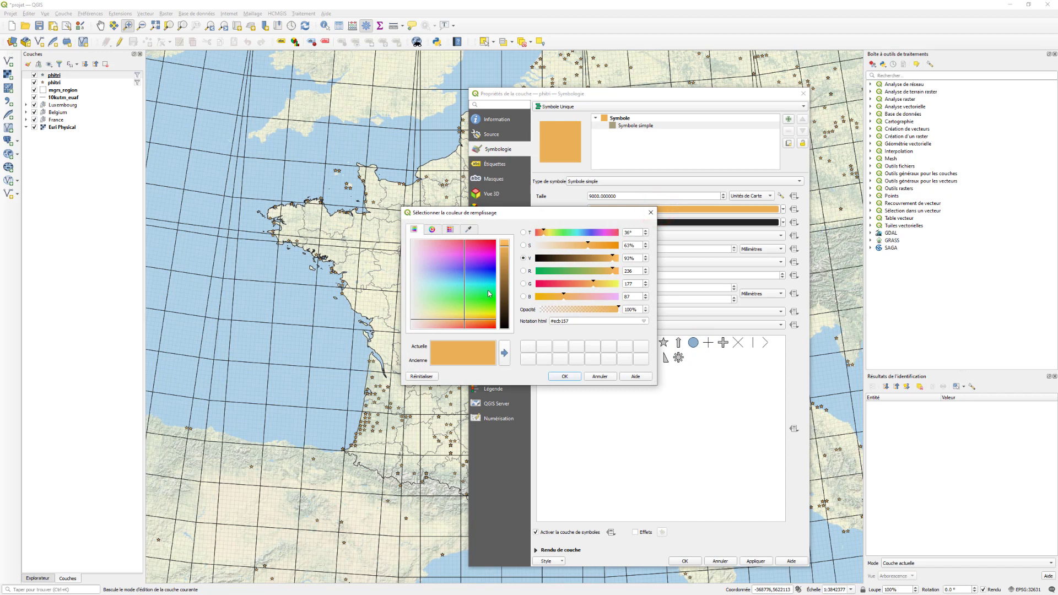
left_click(439, 294)
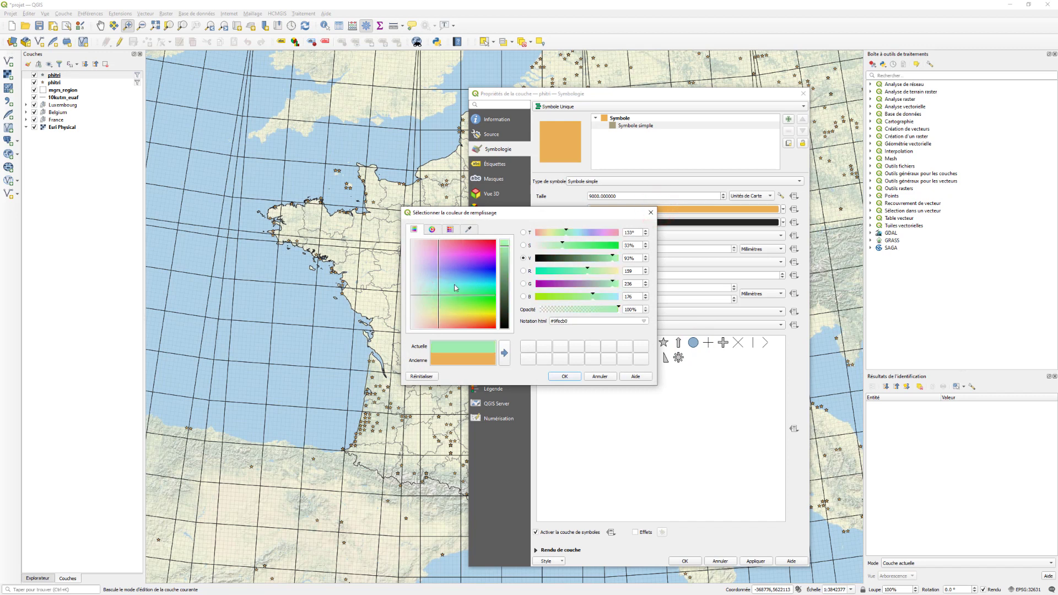
left_click_drag(613, 257, 584, 270)
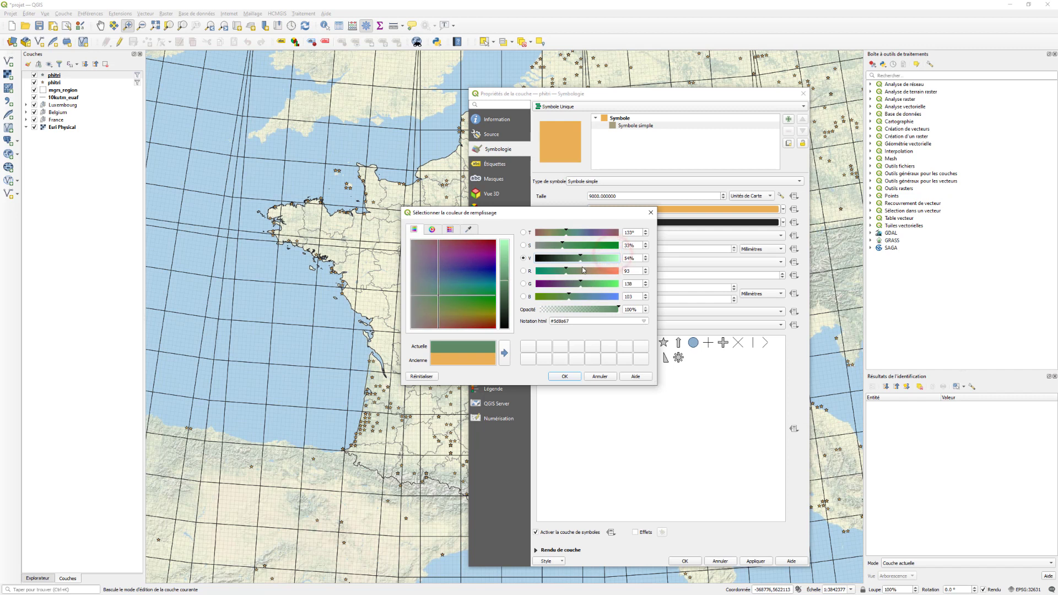
left_click(561, 376)
left_click(685, 560)
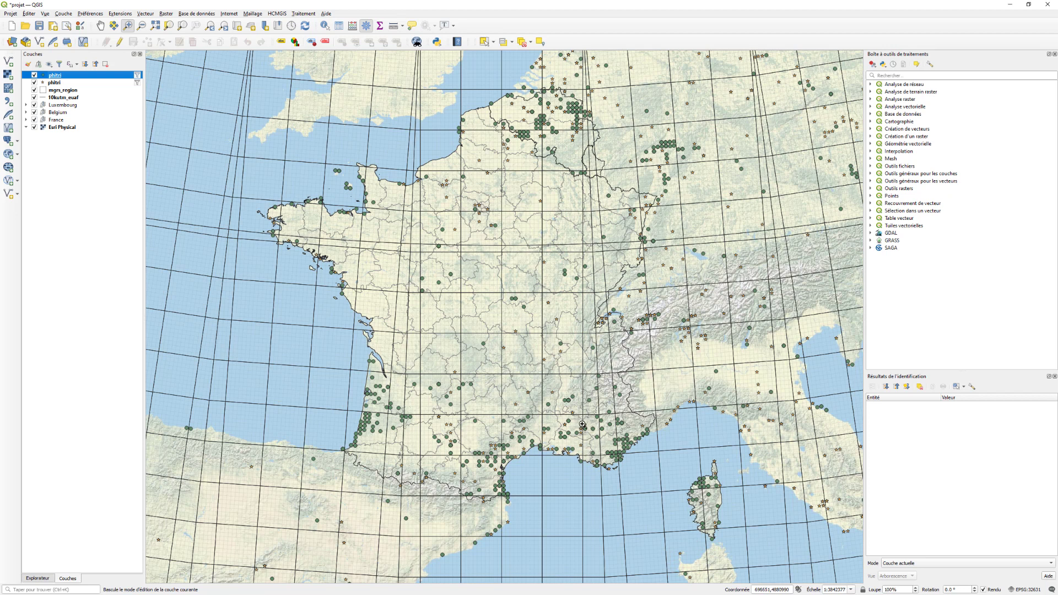
Move the phitri layer with orange stars above the green-circle phitri layer in the layer order.
left_click(506, 338)
left_click_drag(506, 337, 682, 494)
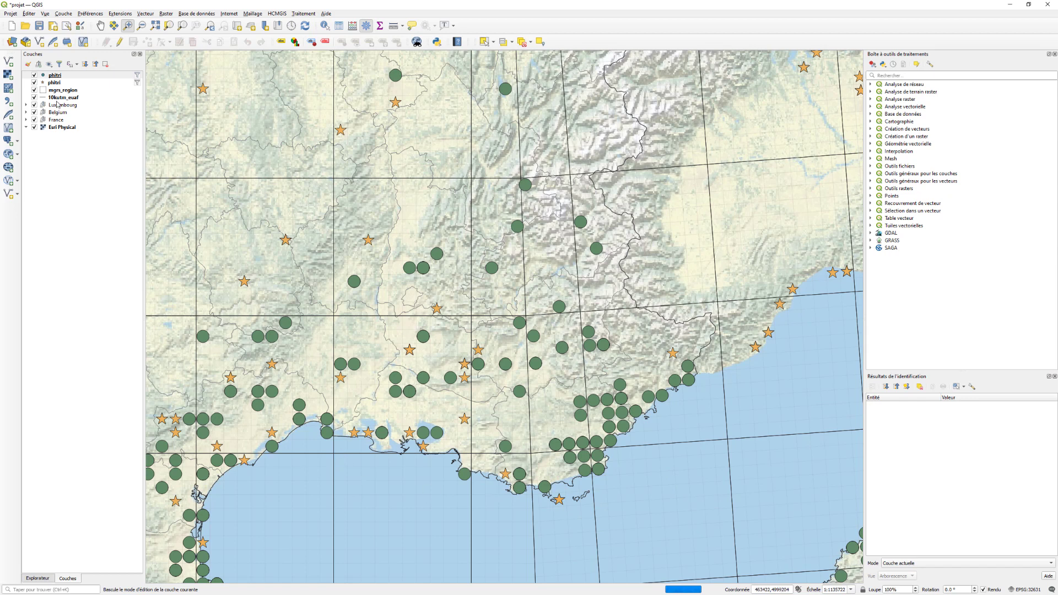
left_click(55, 83)
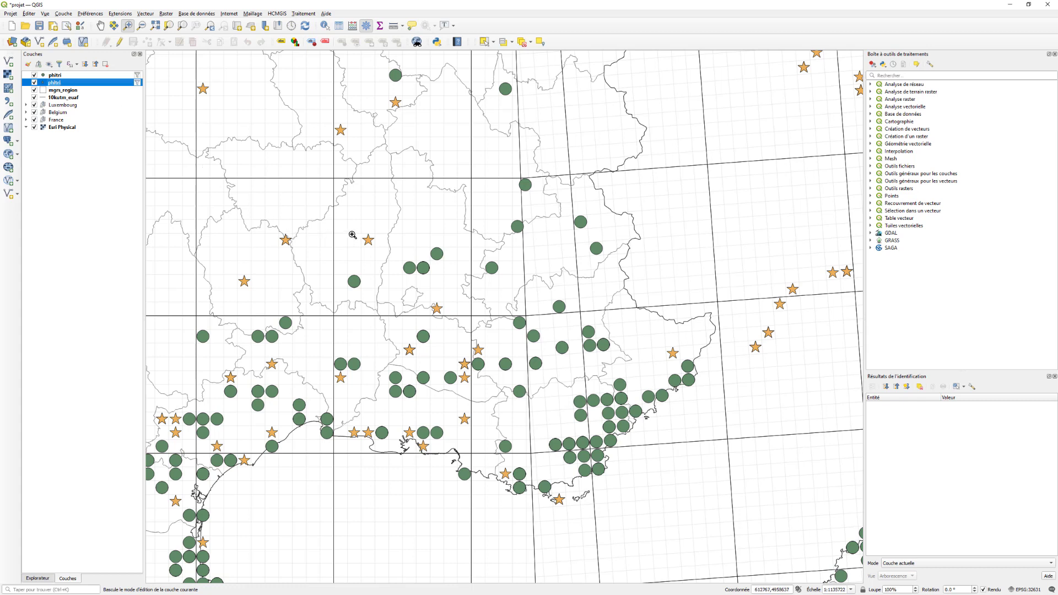
left_click(53, 75)
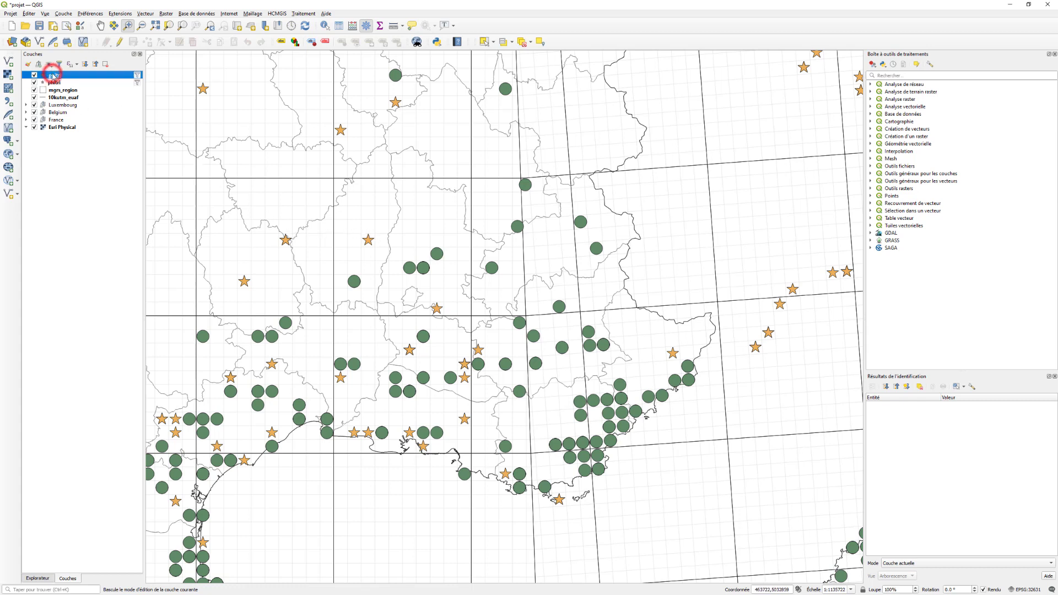
left_click_drag(55, 86, 83, 76)
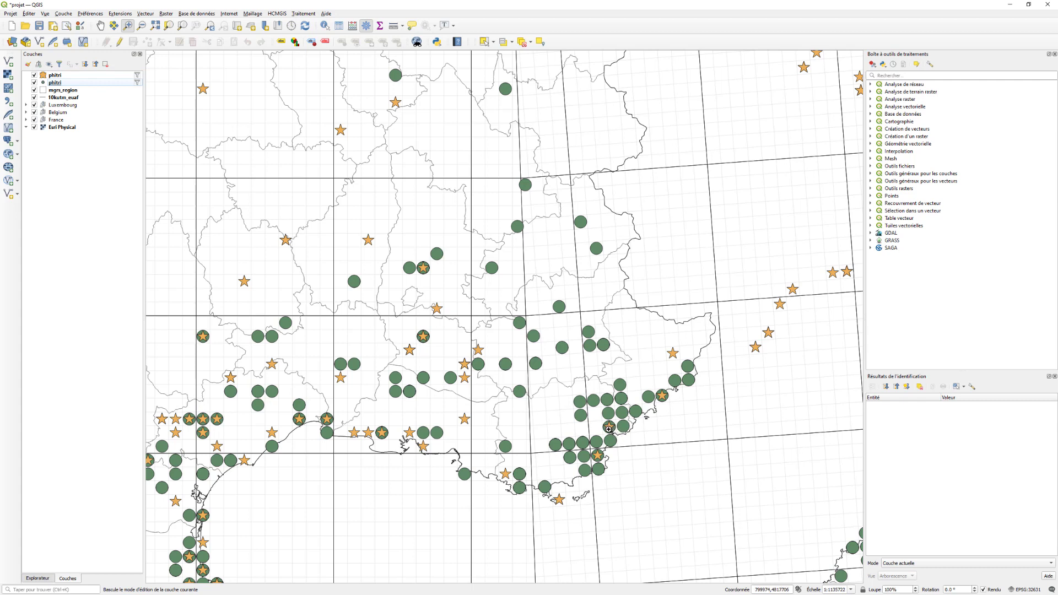
Group the two phitri layers and name the group Philanthus triangulum.
left_click(55, 75)
left_click(56, 81, "ctrl")
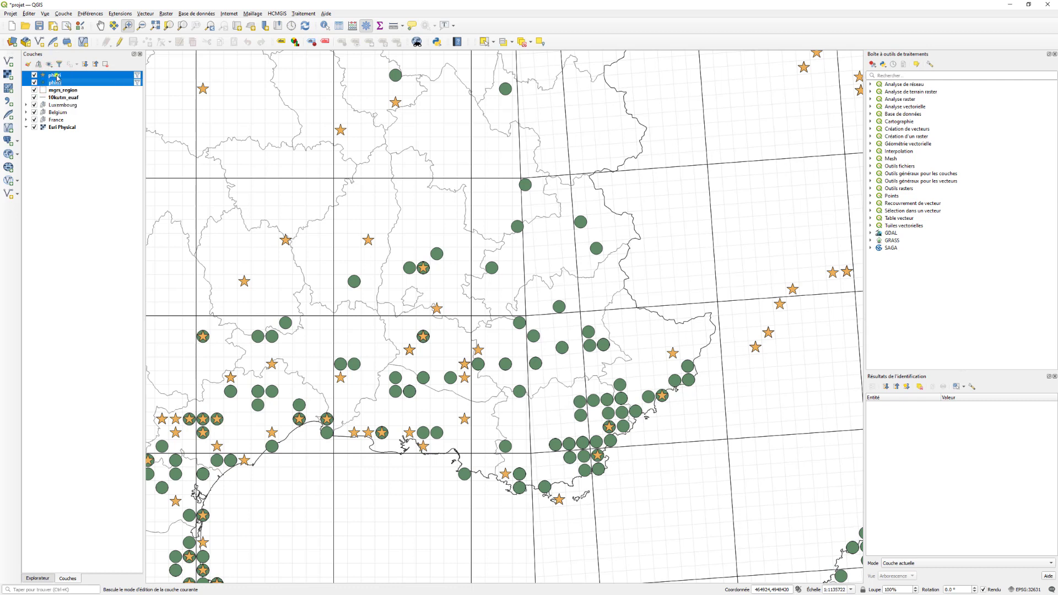
right_click(57, 78)
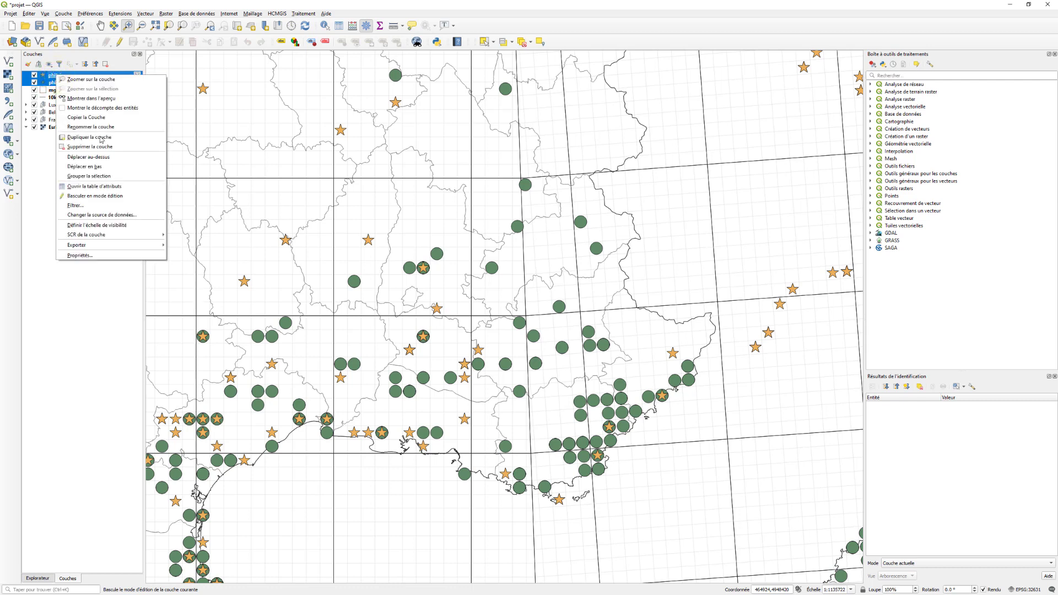
left_click(99, 177)
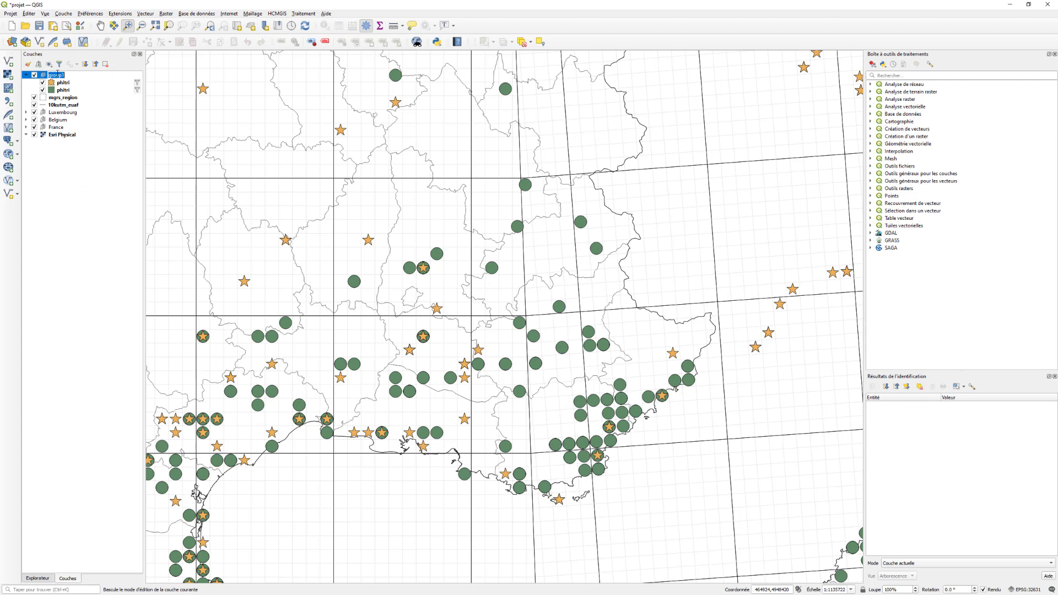
type("P")
key("Return")
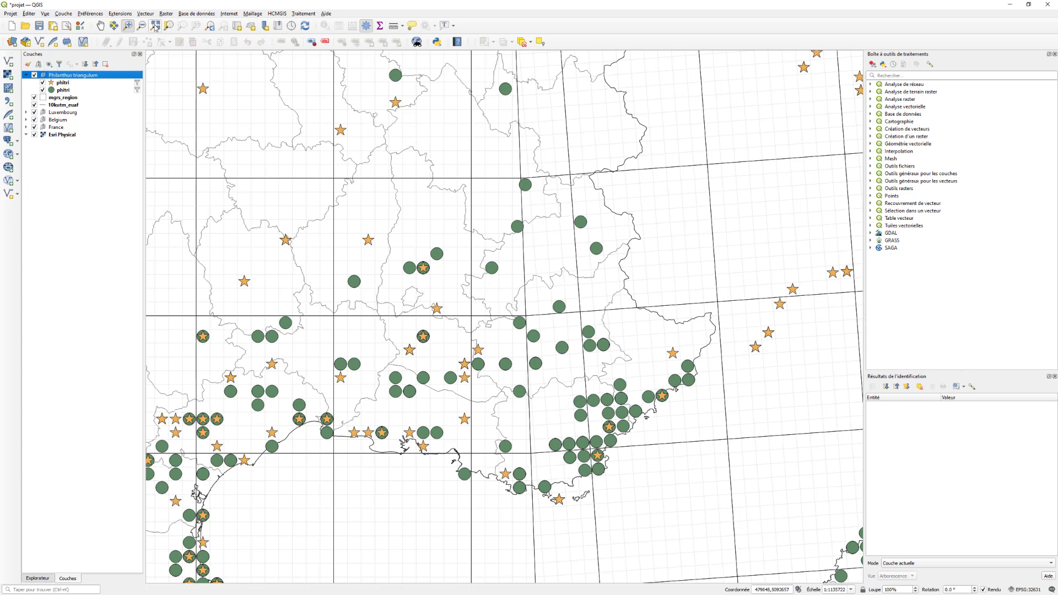
Open the print layout test and replace its title text with Philanthus triangulum.
left_click(209, 26)
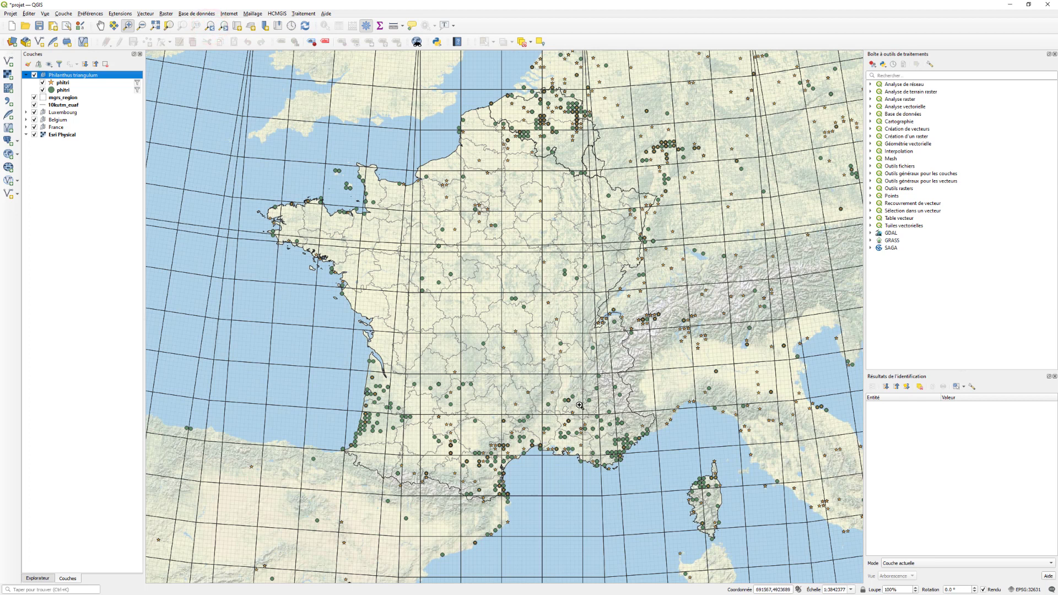
left_click(11, 14)
mouse_move(110, 183)
left_click(159, 180)
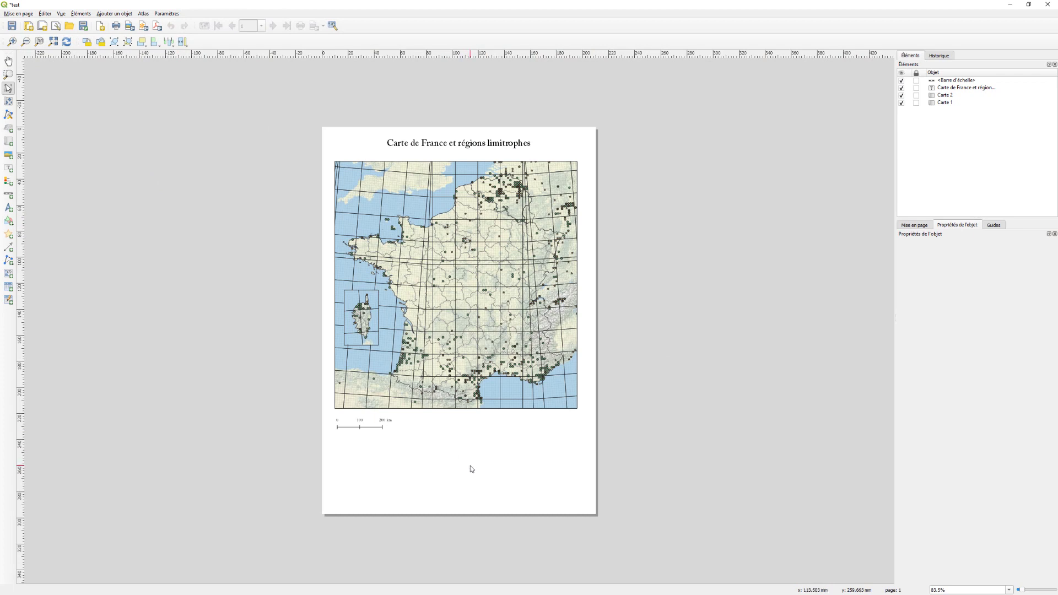
left_click(451, 143)
left_click(507, 143)
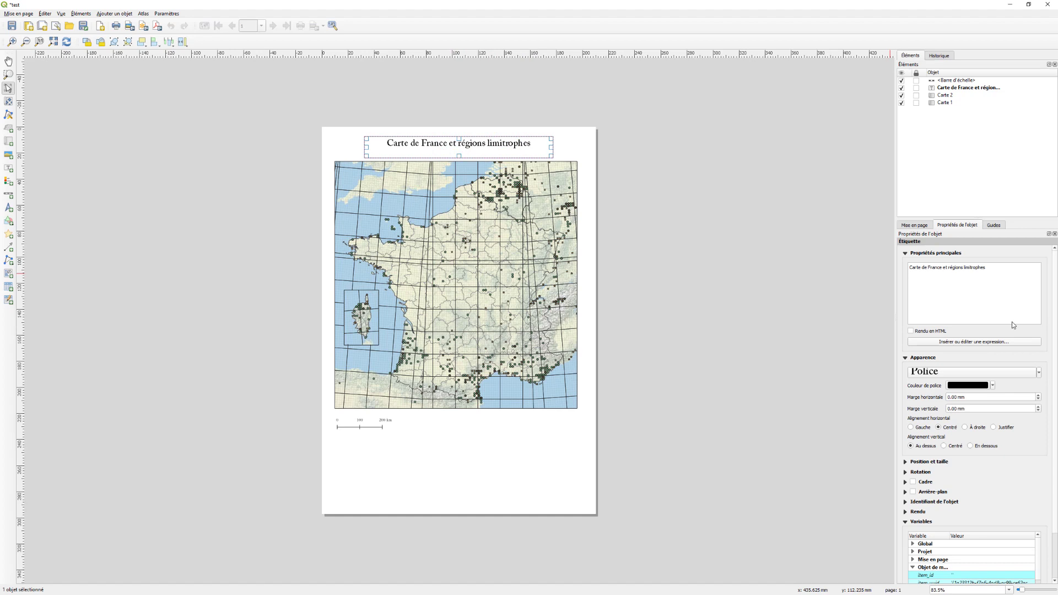
triple_click(997, 269)
type("Philanthus ")
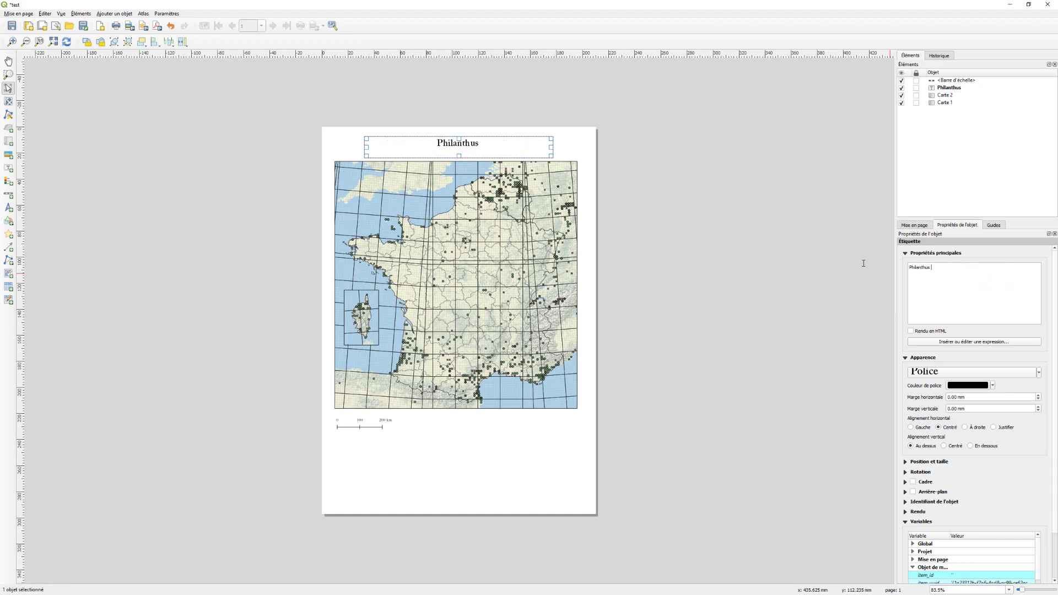
type("triangulum")
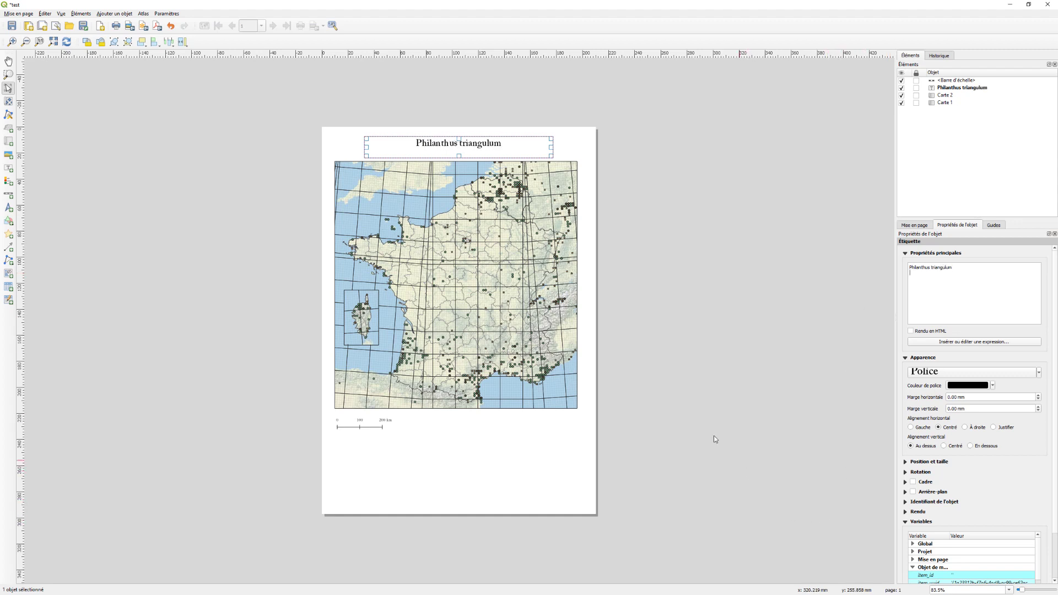
left_click(482, 452)
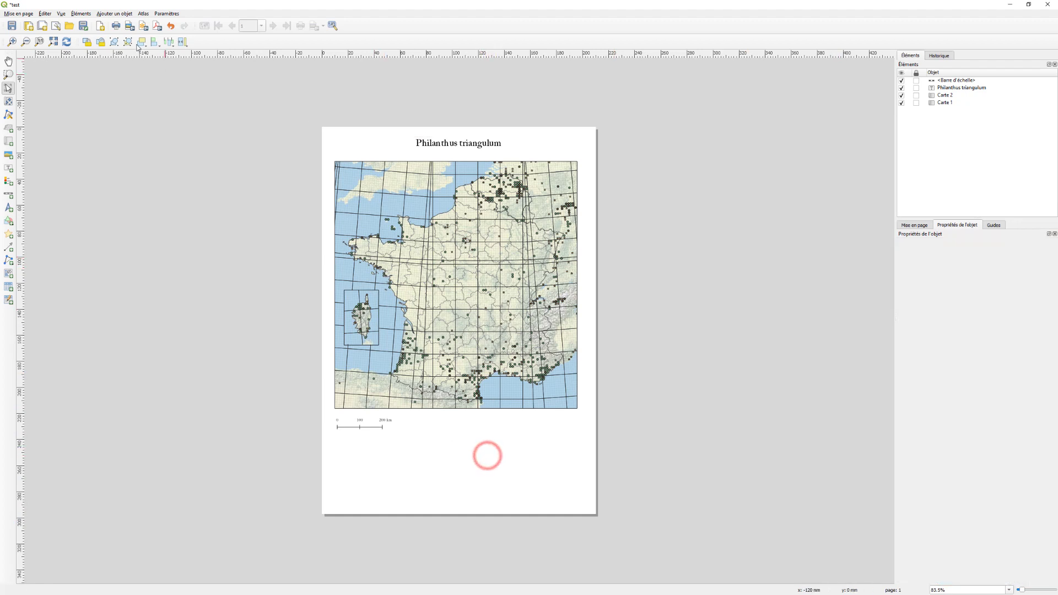
Add a legend to the layout just below the main map, near its lower-right corner.
left_click(53, 42)
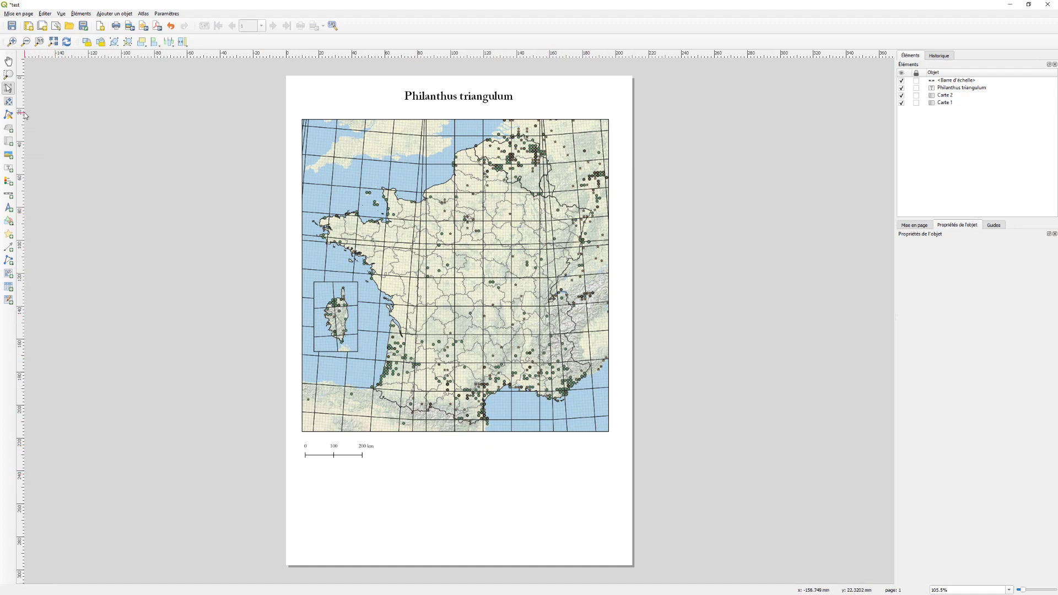
left_click(8, 184)
left_click_drag(520, 441, 608, 494)
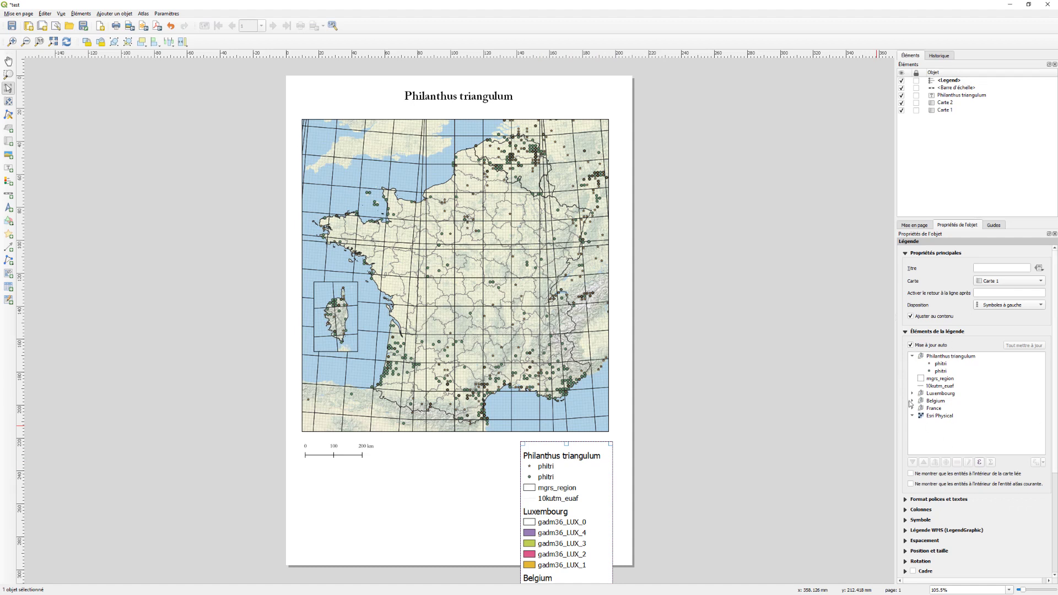
Turn off the legend's auto update, then remove the entries from mgrs_region through Esri Physical and hide the Philanthus triangulum group heading.
left_click(911, 345)
left_click(938, 379)
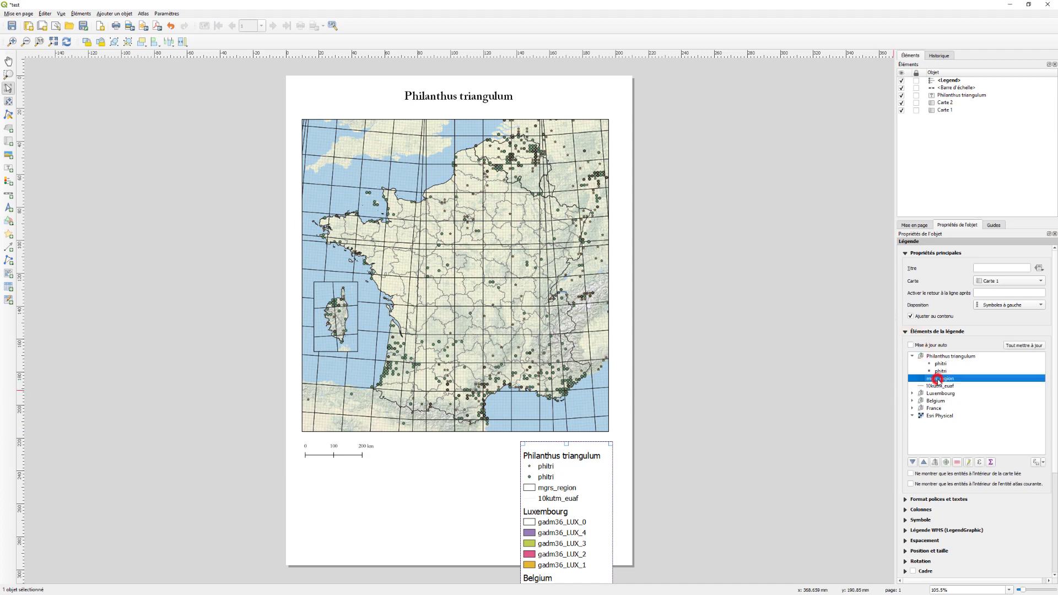
left_click(939, 416, "shift")
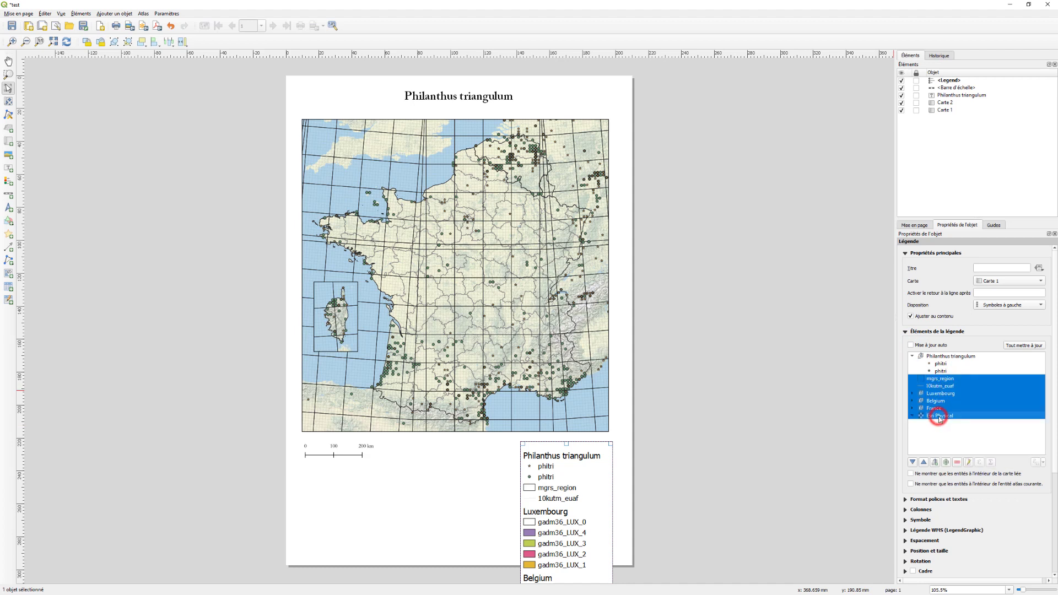
left_click(957, 463)
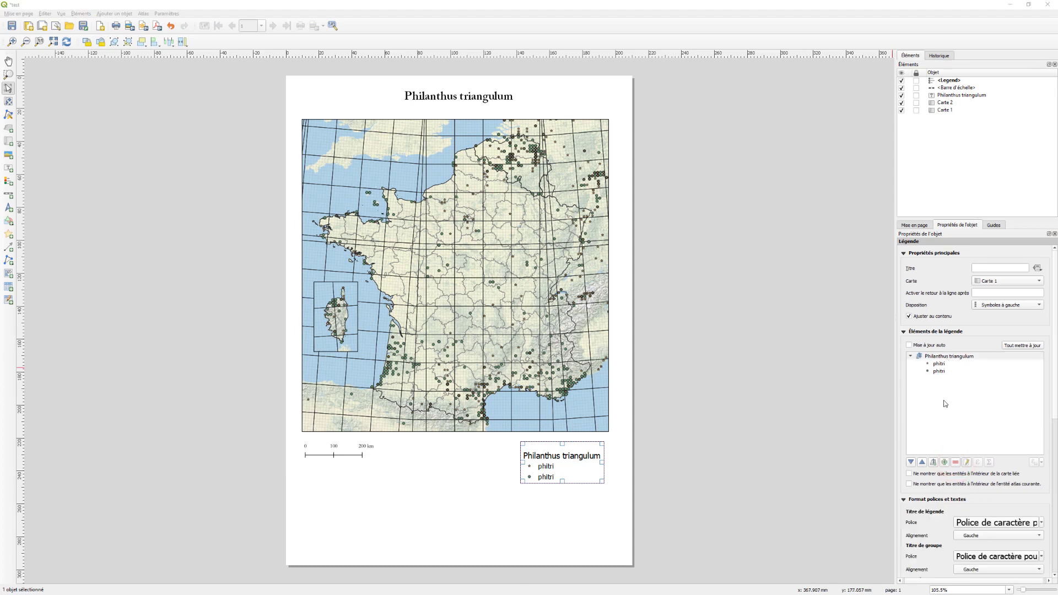
right_click(947, 357)
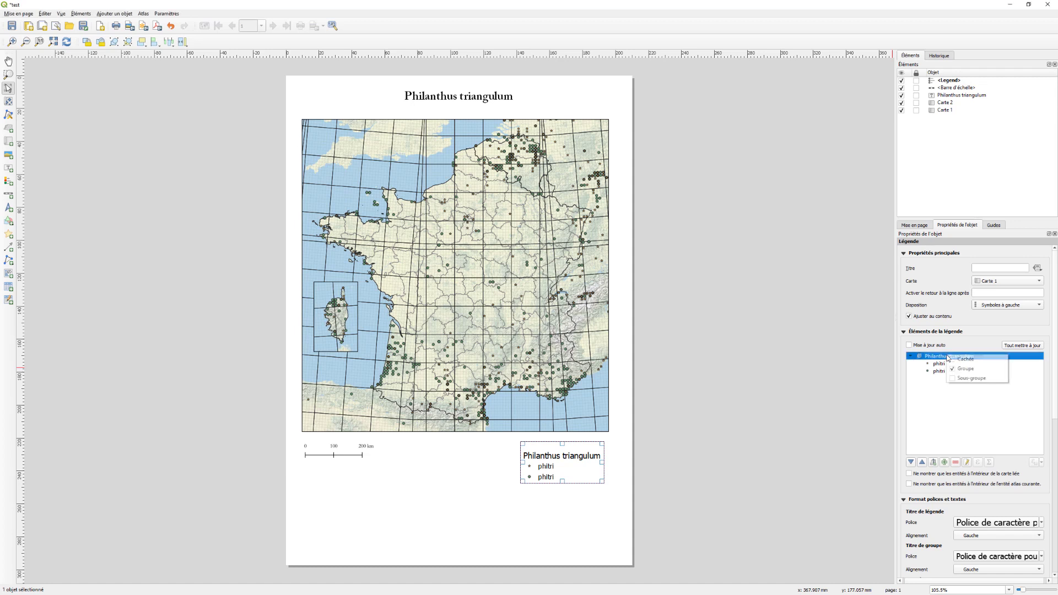
left_click(950, 360)
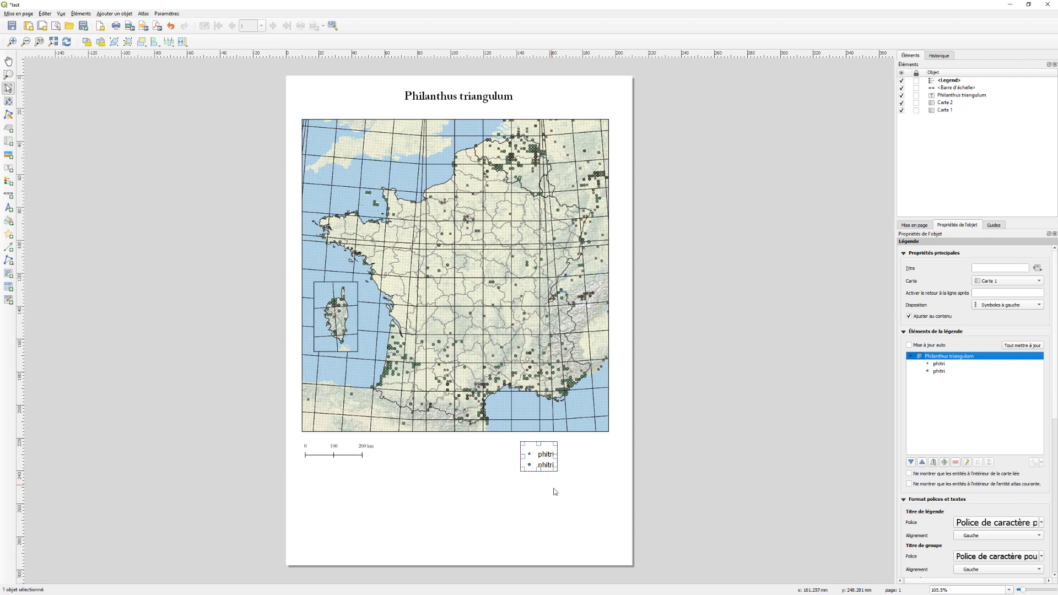
Close the layout and rename the star phitri layer Jusque 1950 and the circle phitri layer Après 1950.
left_click(1046, 4)
left_click(65, 85)
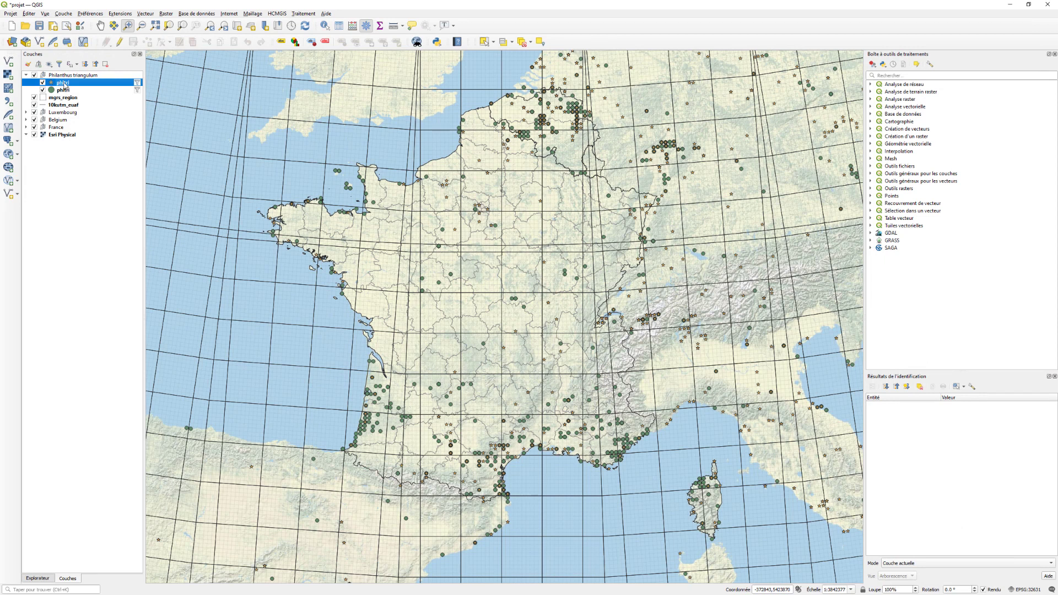
key("F2")
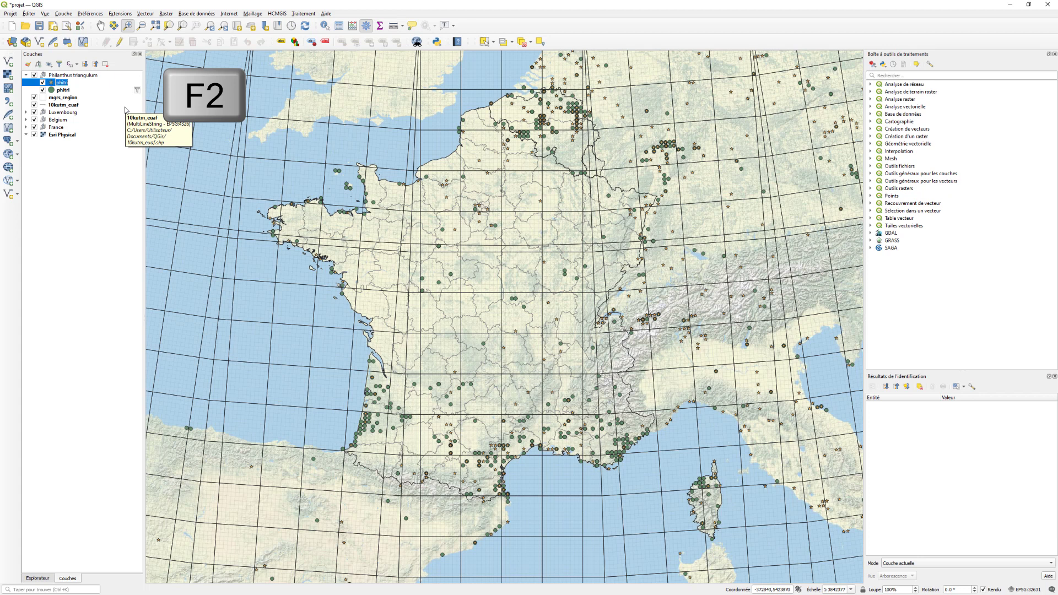
key("BackSpace")
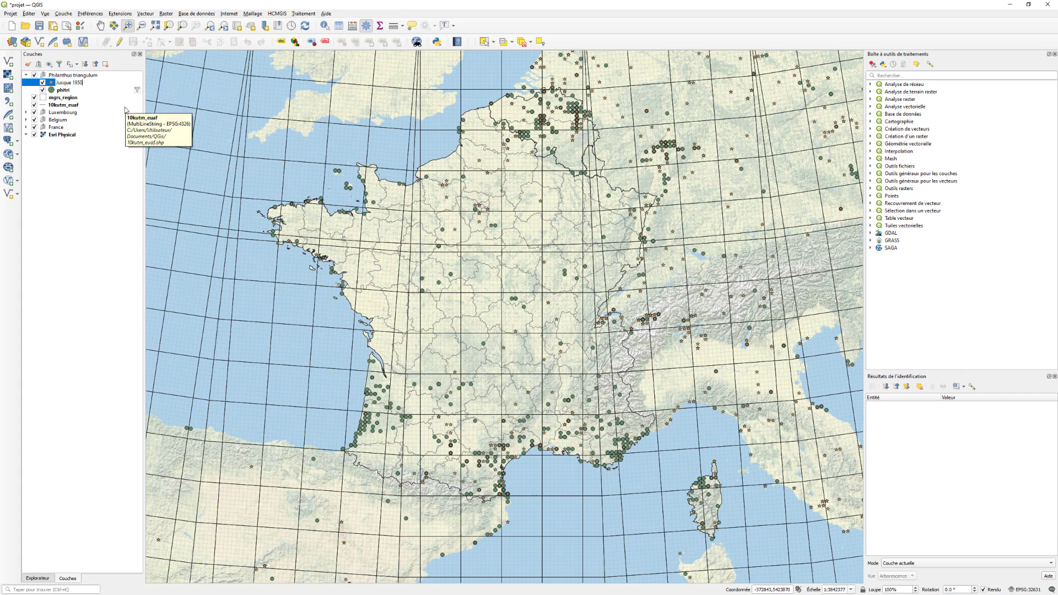
left_click(69, 92)
key("F2")
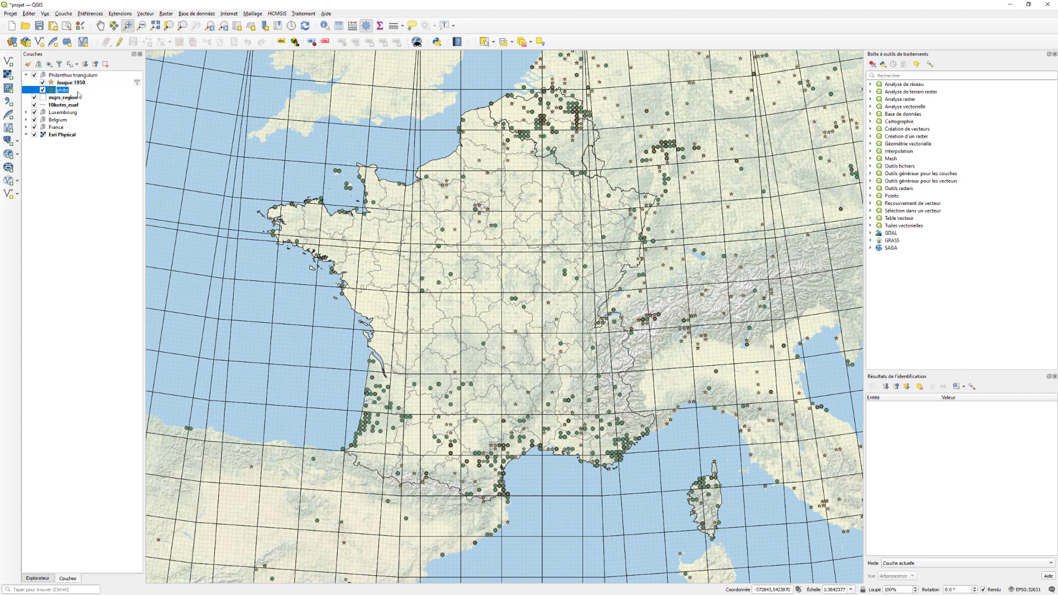
type("Après 1950")
key("Return")
Reopen the print layout test and select the legend below the main map.
left_click(9, 14)
mouse_move(106, 182)
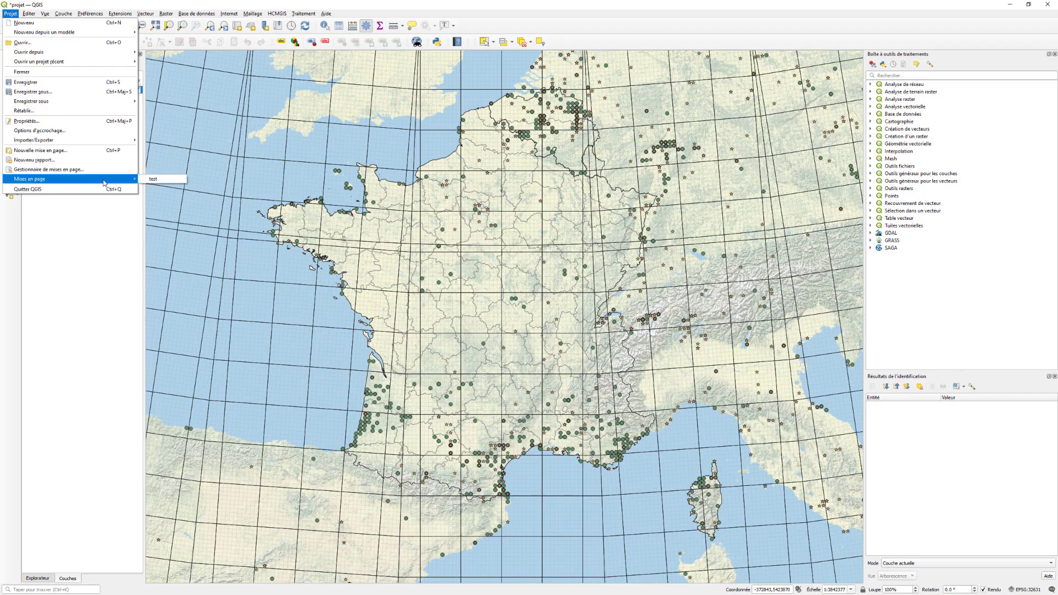
left_click(152, 180)
left_click(525, 432)
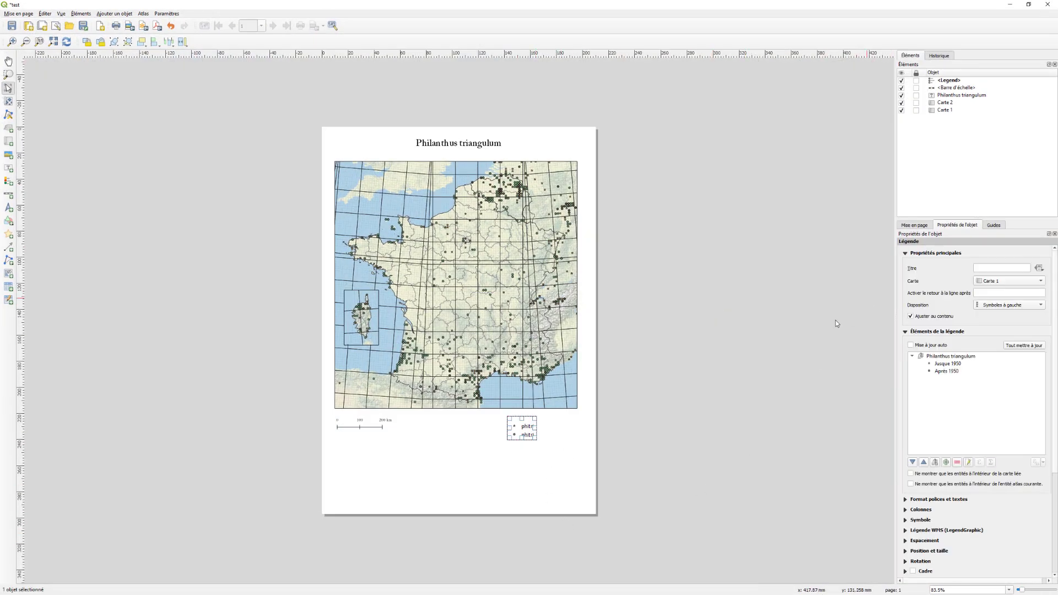
left_click(569, 462)
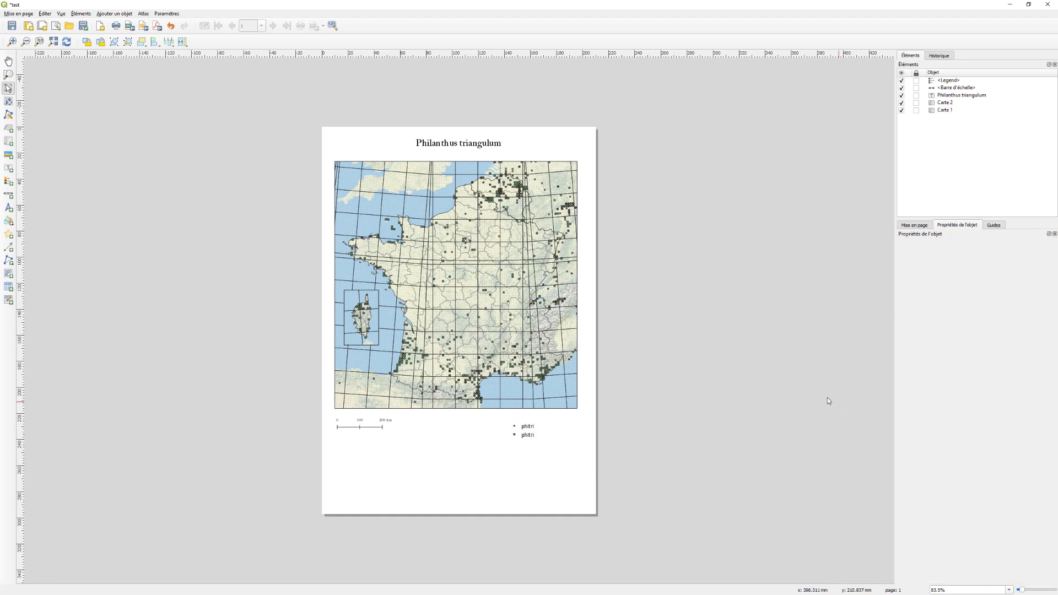
left_click(532, 433)
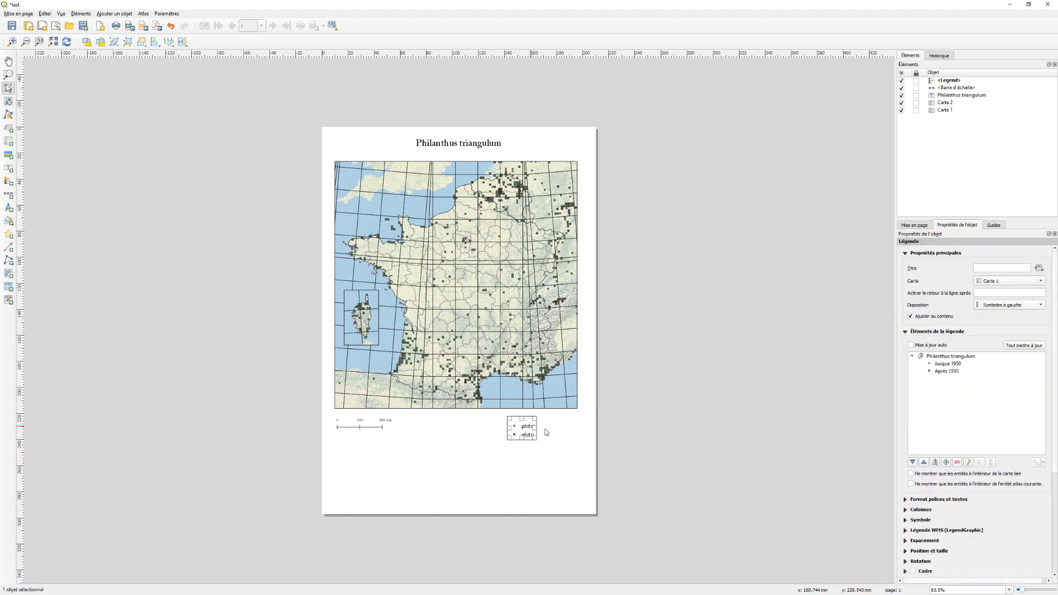
Update all of the legend's entries from the project's current layer names.
left_click(943, 366)
left_click_drag(538, 441, 562, 450)
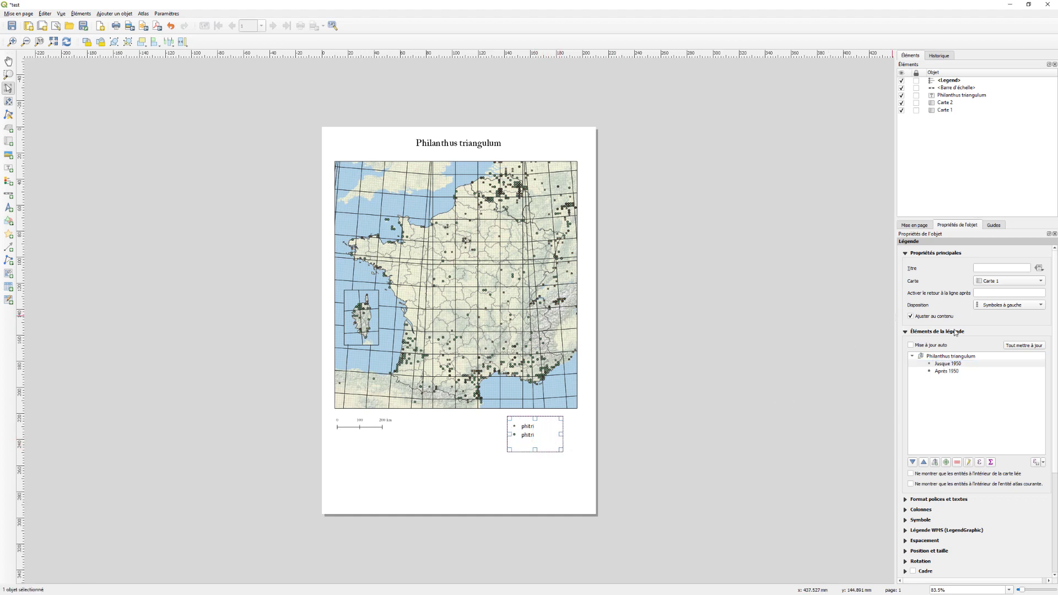
left_click(945, 358)
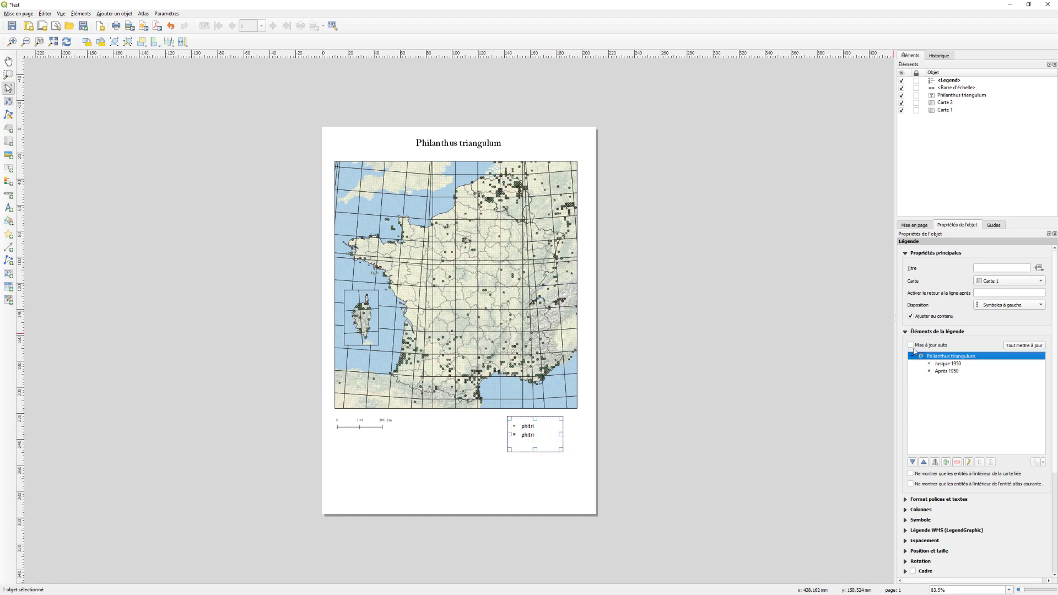
left_click(1015, 346)
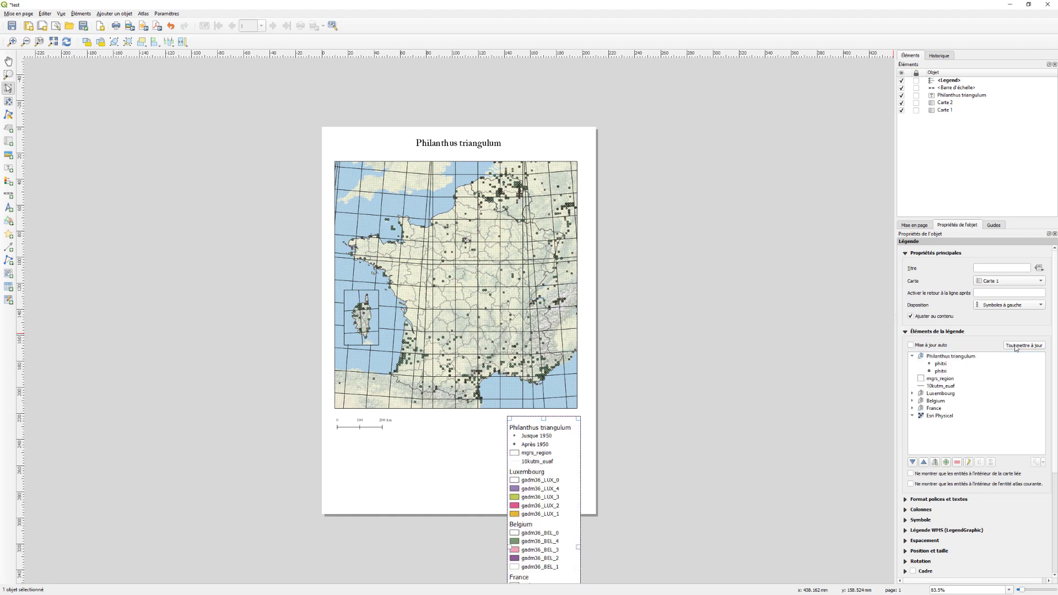
Remove the legend entries from mgrs_region through Esri Physical and hide the Philanthus triangulum group heading.
left_click(940, 379)
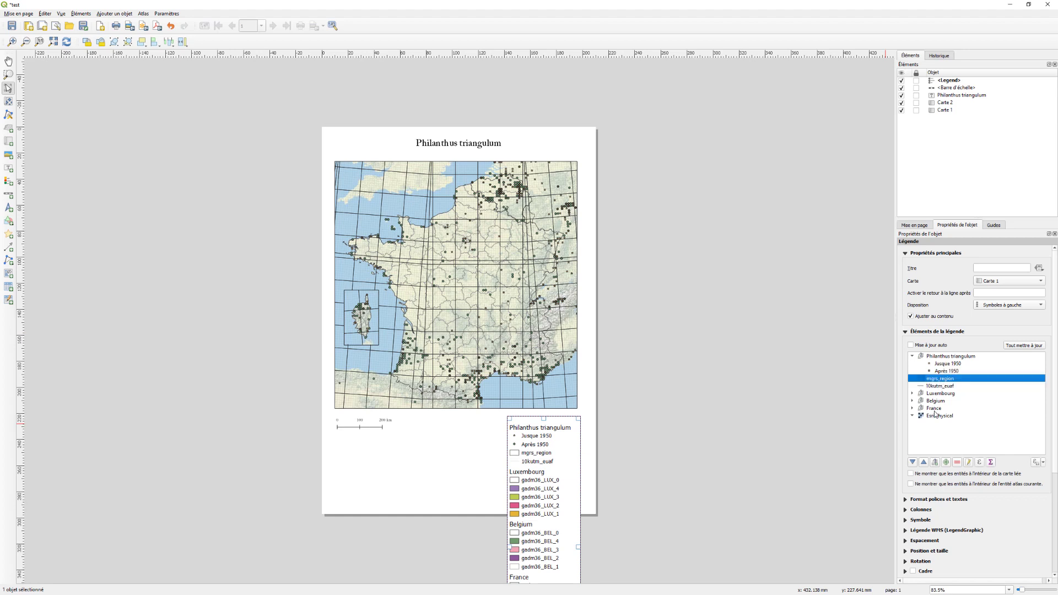
left_click(936, 415, "shift")
left_click(957, 462)
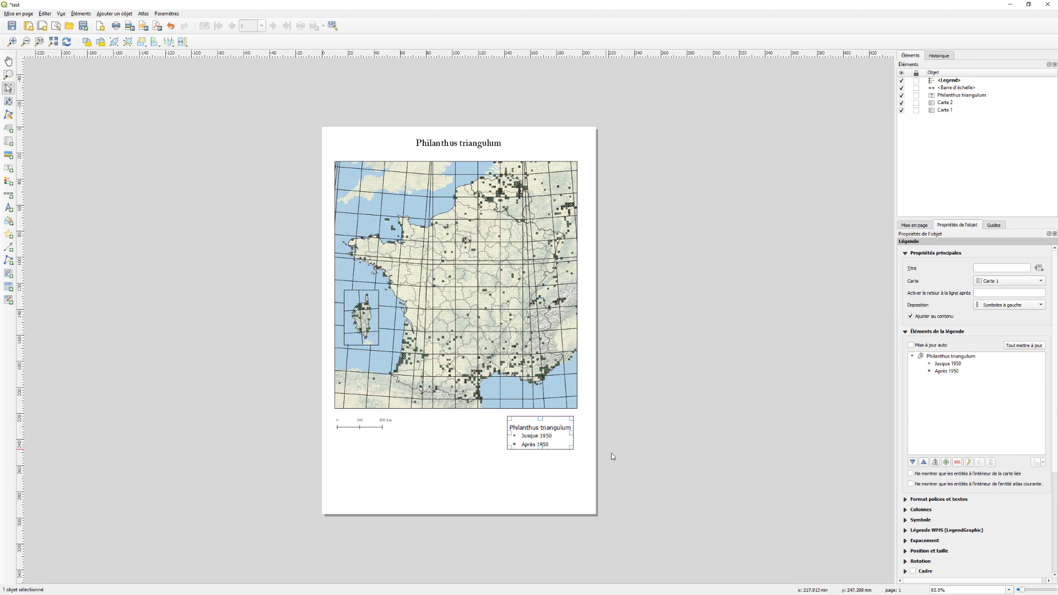
left_click_drag(941, 359, 946, 390)
left_click(946, 391)
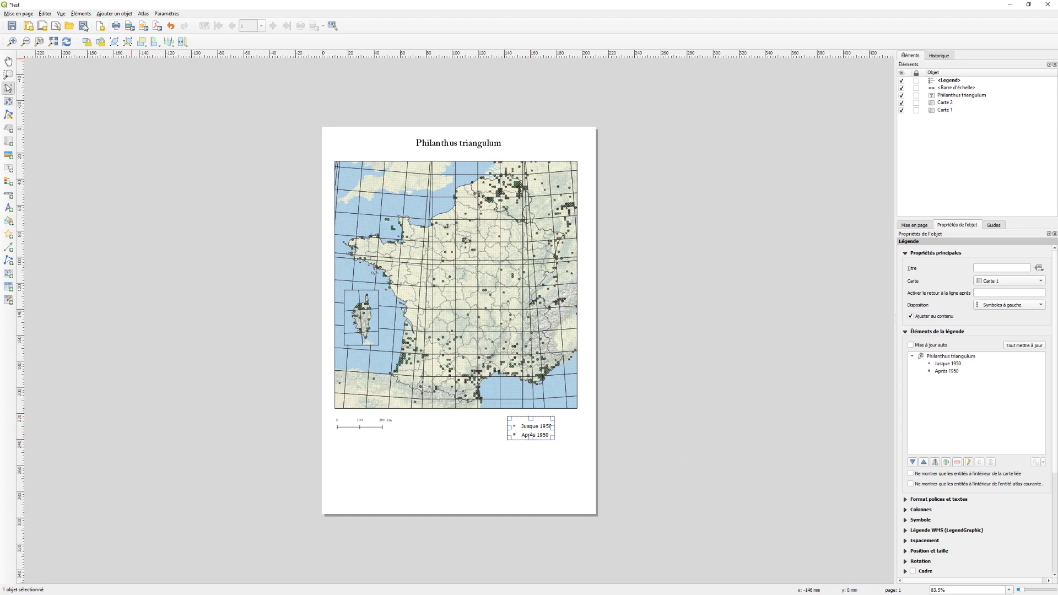
Give the Jusque 1950 legend entry a custom symbol with its simple marker sized 4 millimetres.
left_click(53, 42)
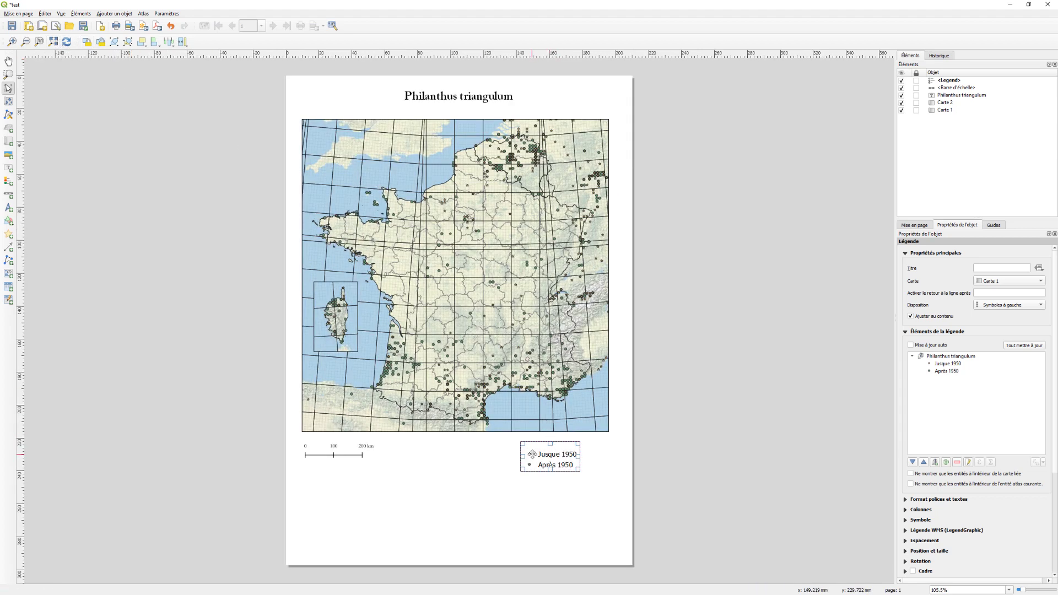
double_click(944, 363)
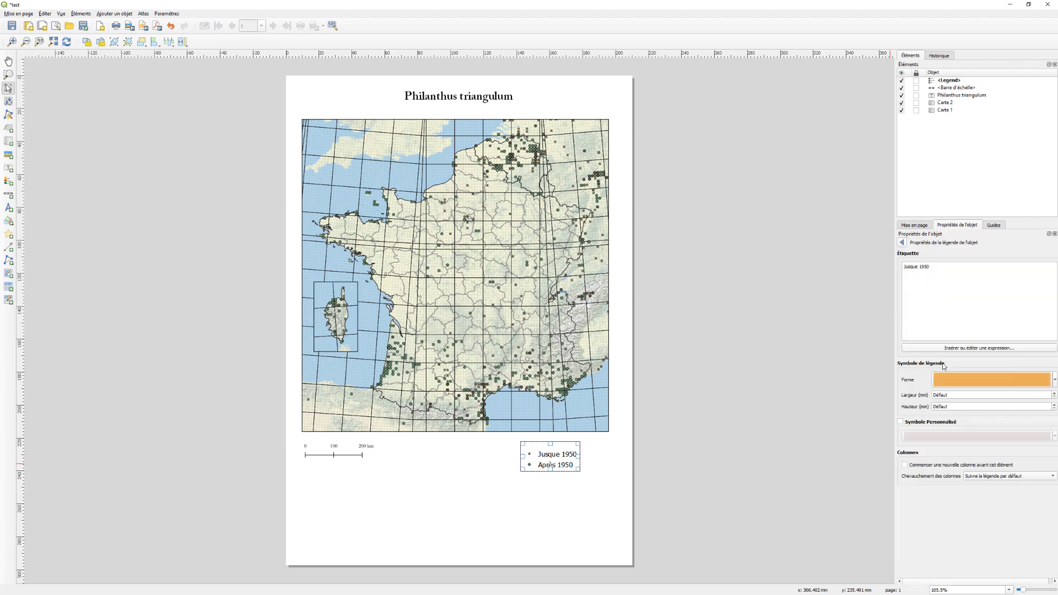
left_click(901, 422)
left_click(926, 439)
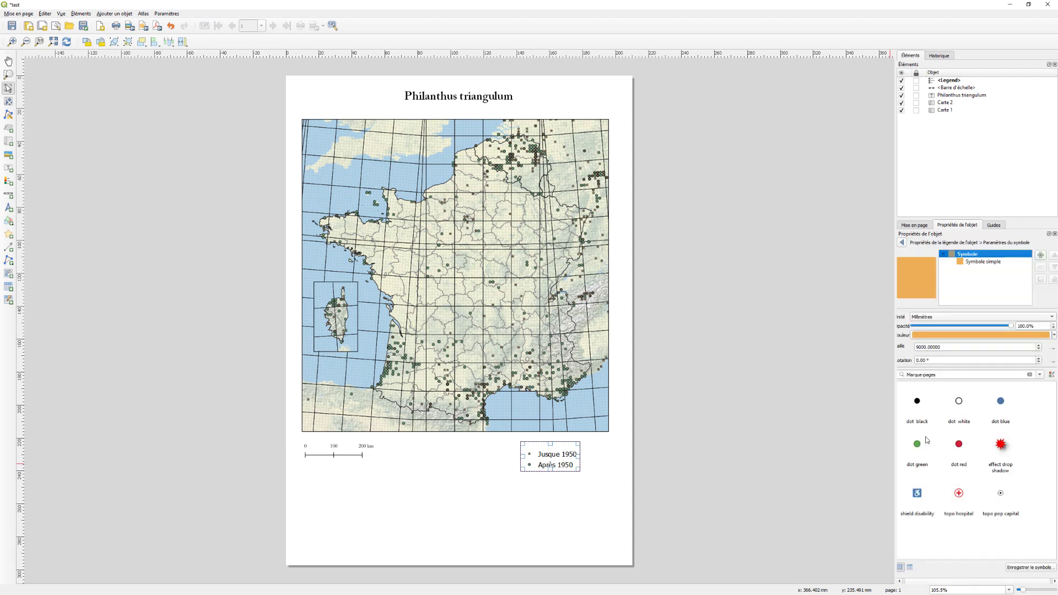
left_click(976, 262)
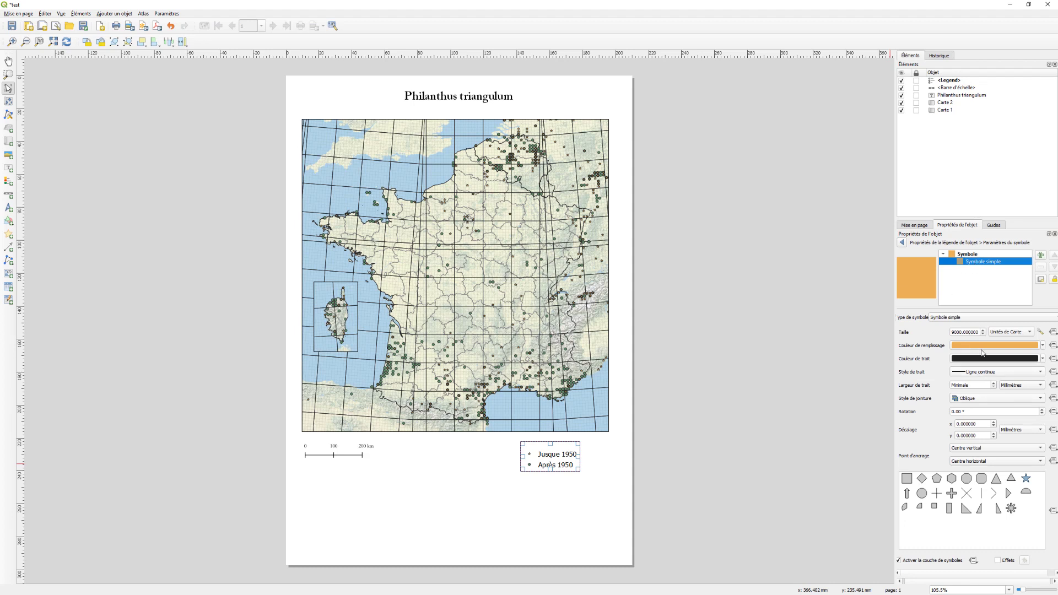
left_click(1003, 333)
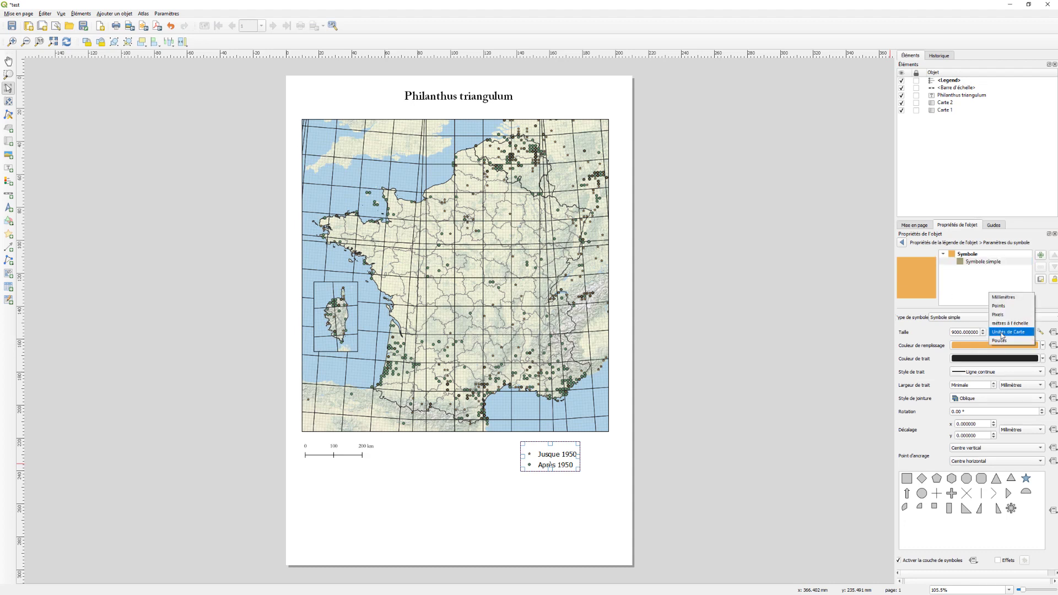
left_click(1002, 298)
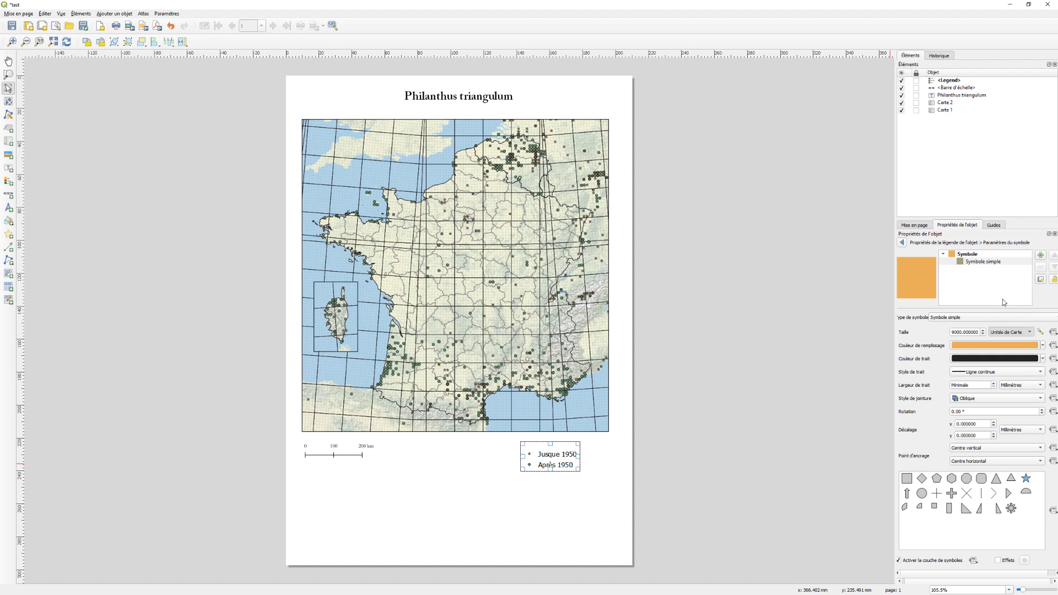
double_click(979, 332)
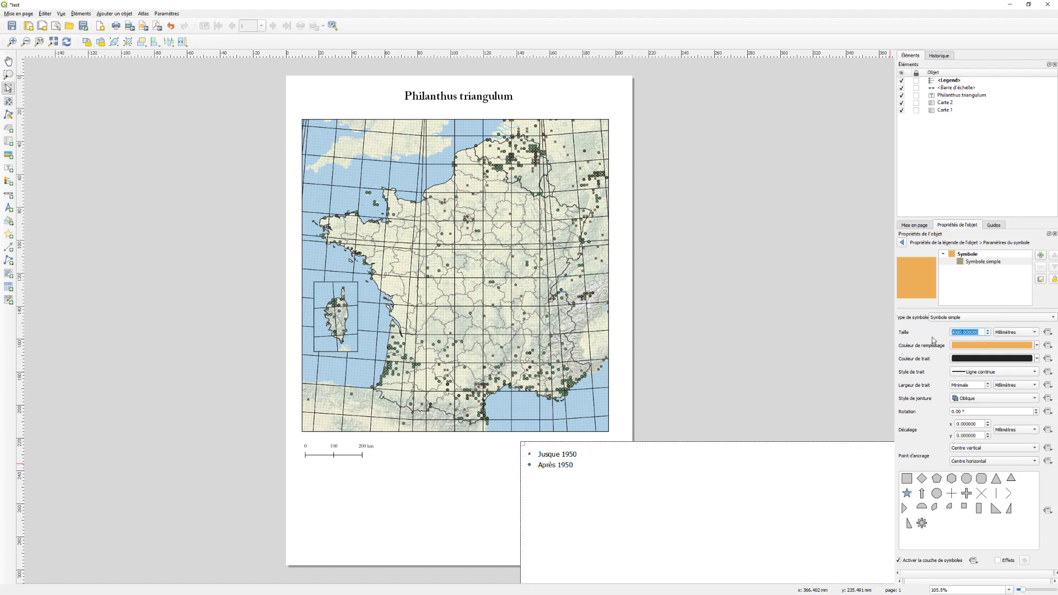
type("4")
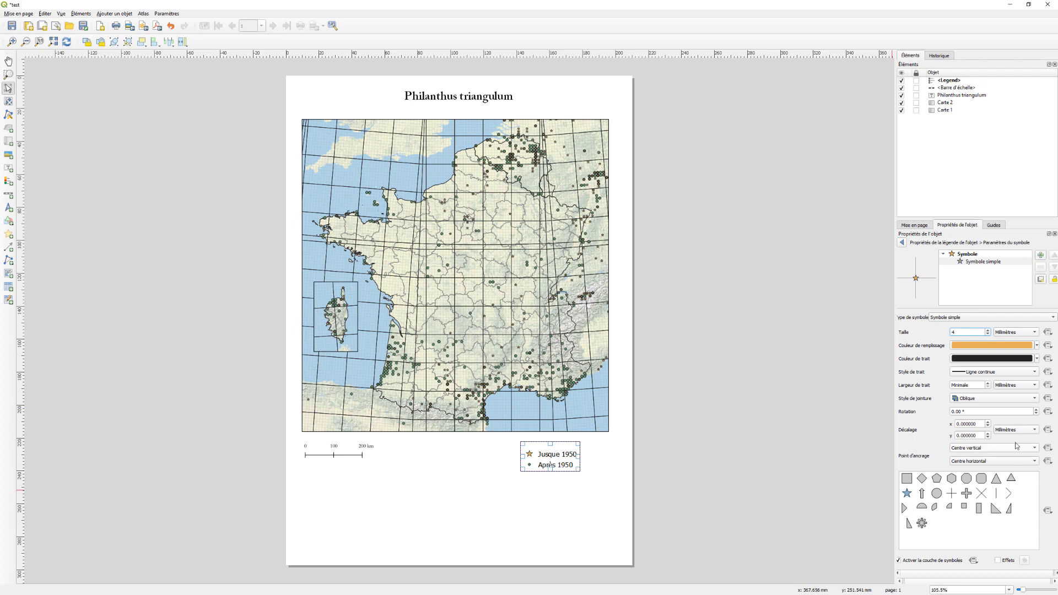
left_click(906, 246)
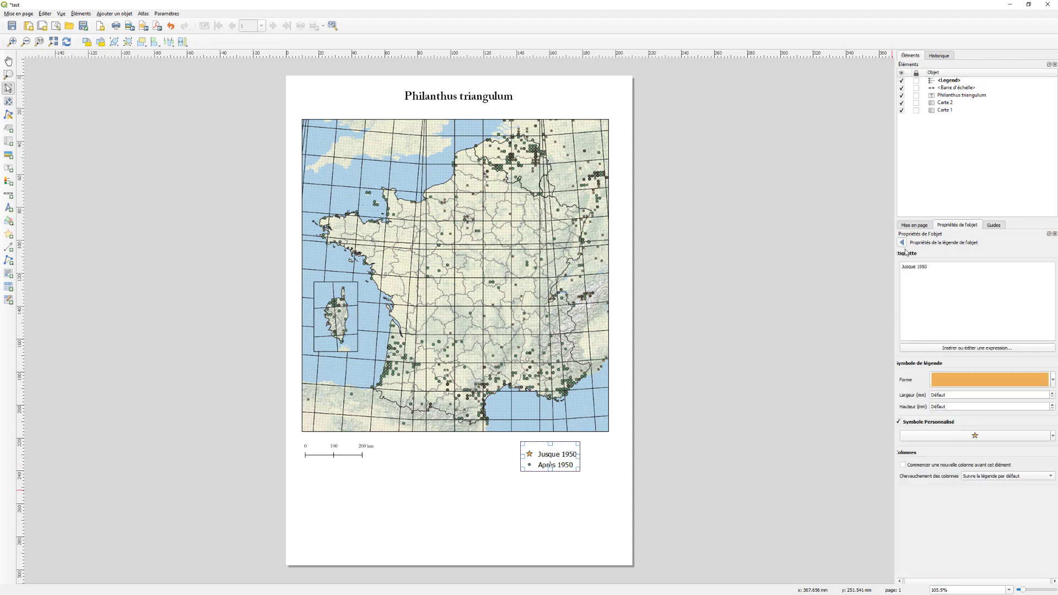
left_click(903, 243)
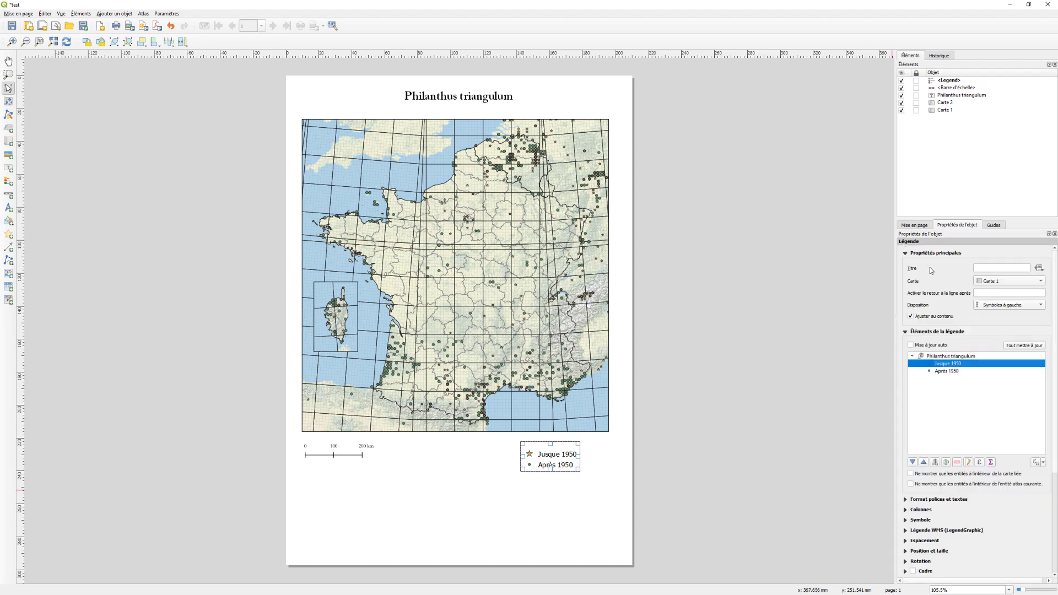
Give the Après 1950 legend entry a custom symbol with its simple marker sized 4 millimetres.
double_click(931, 373)
left_click(948, 380)
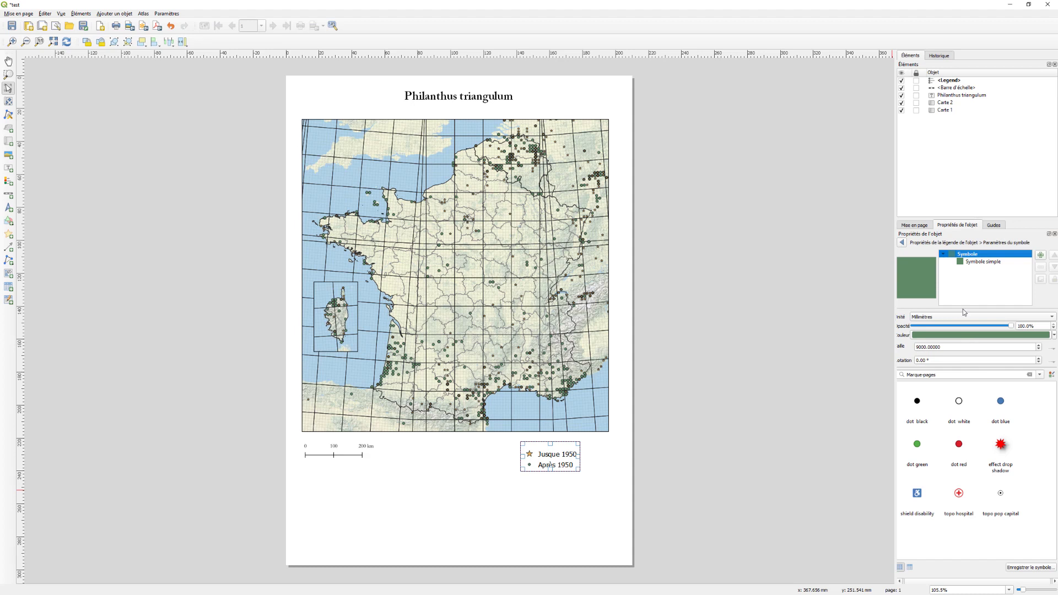
left_click(969, 263)
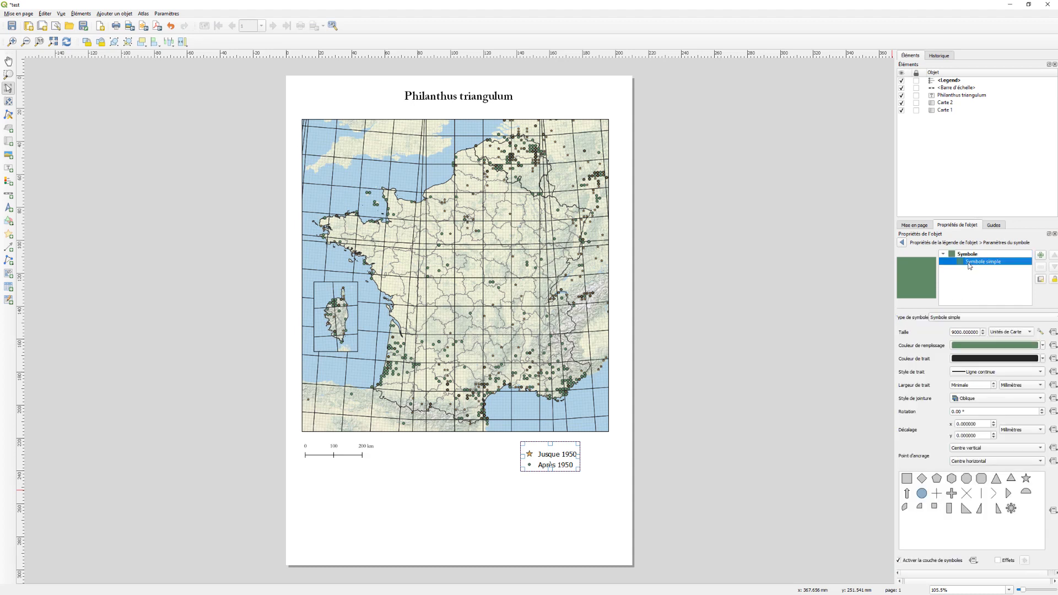
triple_click(979, 332)
type("4")
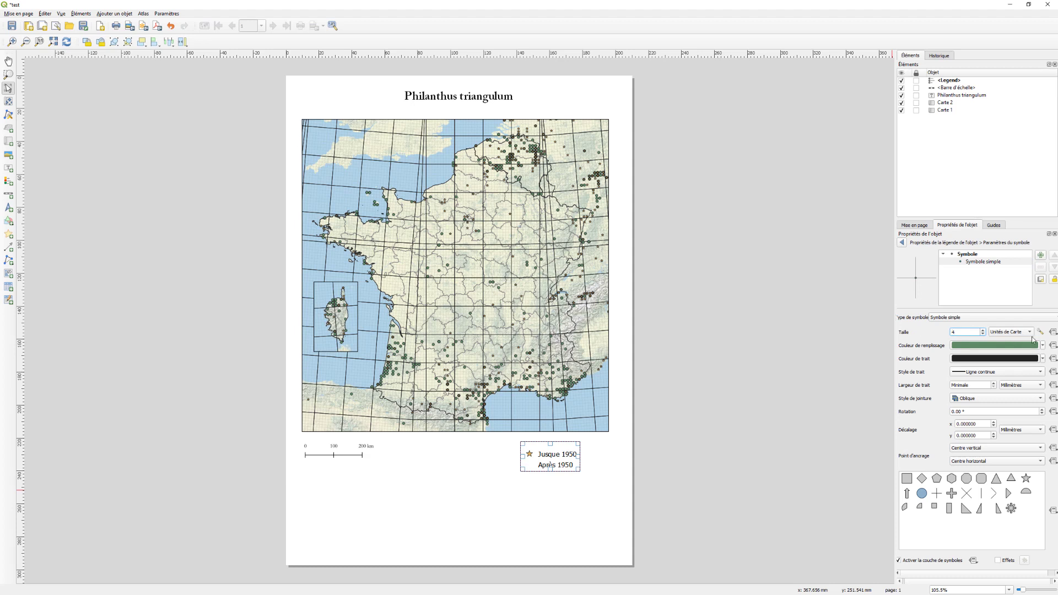
left_click(1029, 332)
left_click(1007, 300)
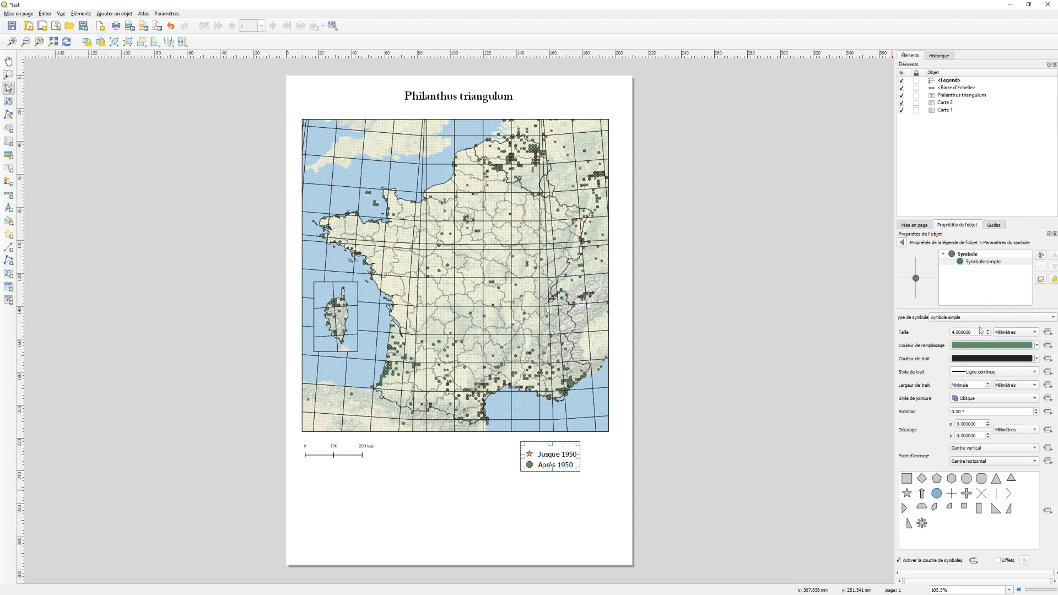
left_click(901, 242)
left_click(580, 503)
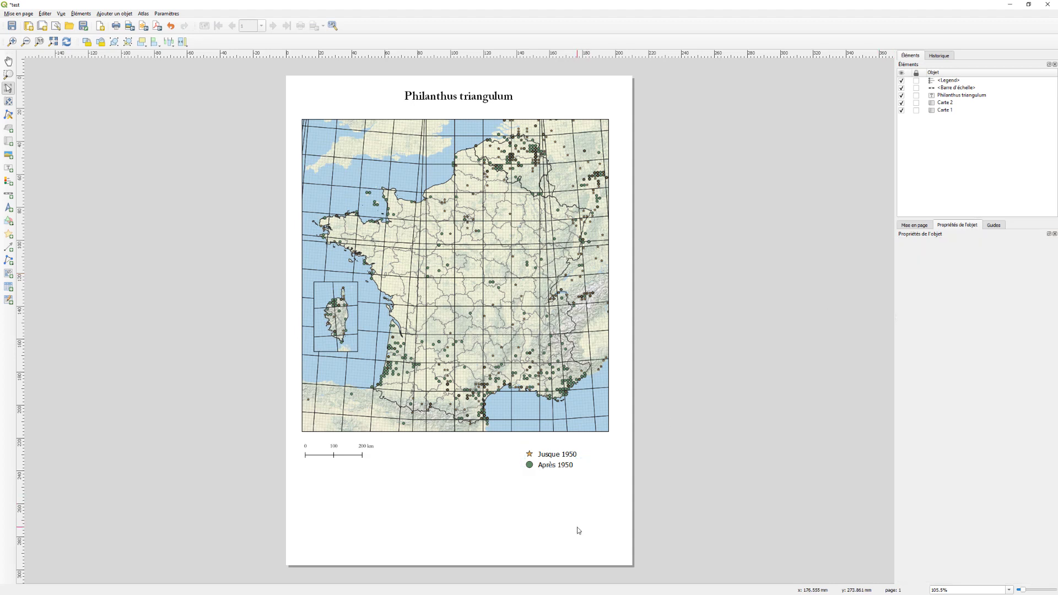
Move the legend onto the main map, inside its upper-left corner.
left_click(541, 464)
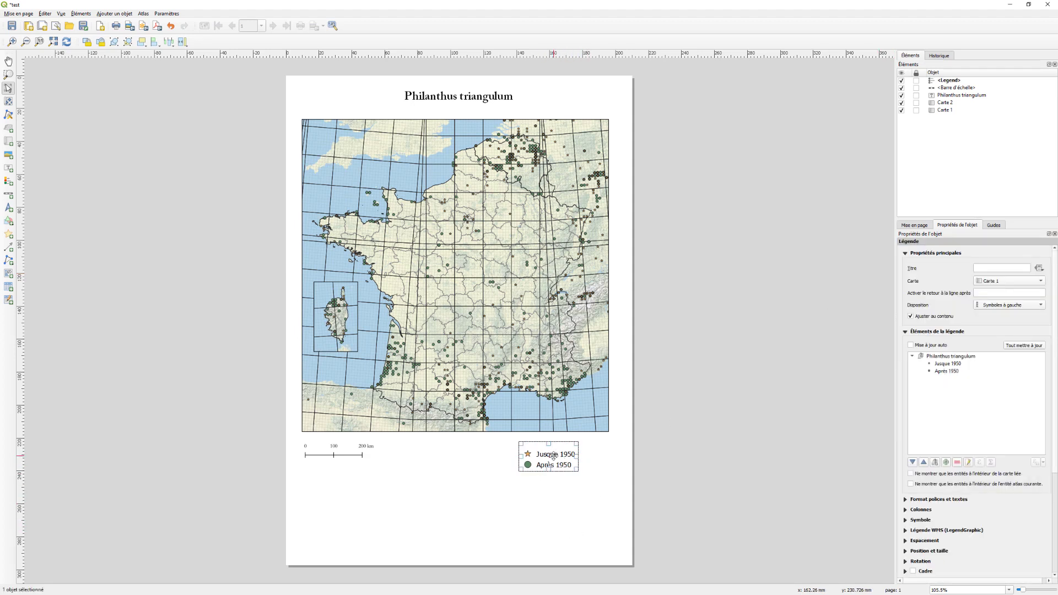
left_click_drag(553, 456, 353, 148)
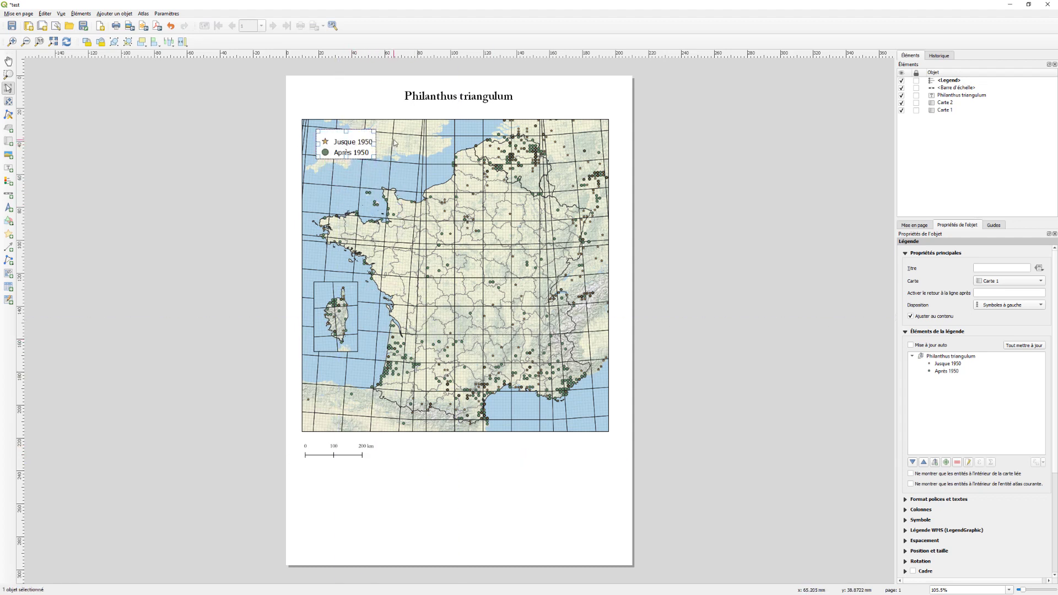
left_click(394, 236)
left_click(337, 150)
left_click(384, 453)
left_click(362, 141)
Set the spacing below the legend title to 0 mm.
left_click(905, 541)
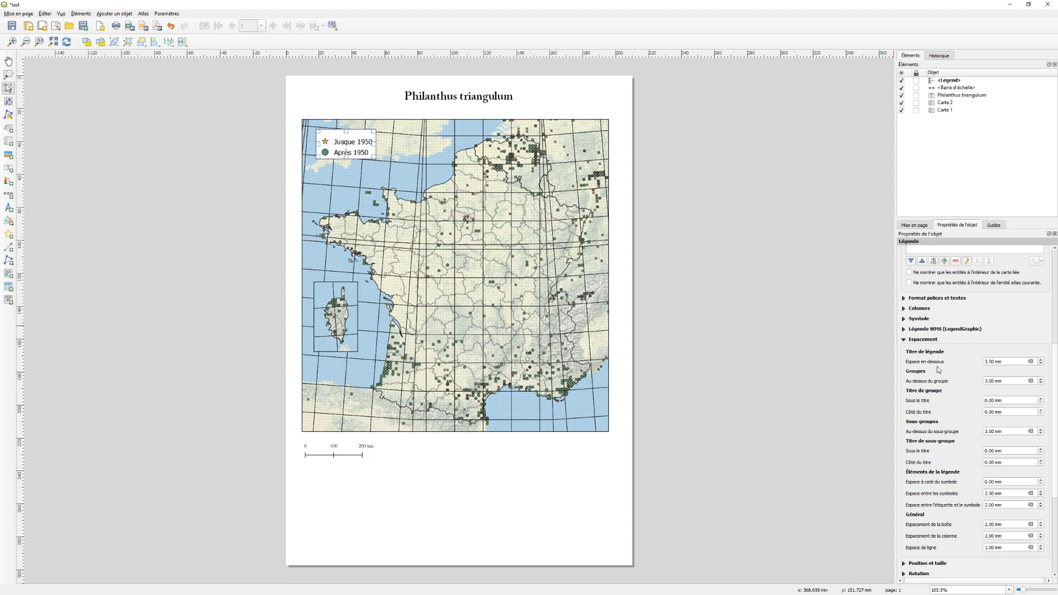
left_click_drag(1008, 362, 978, 361)
type("0")
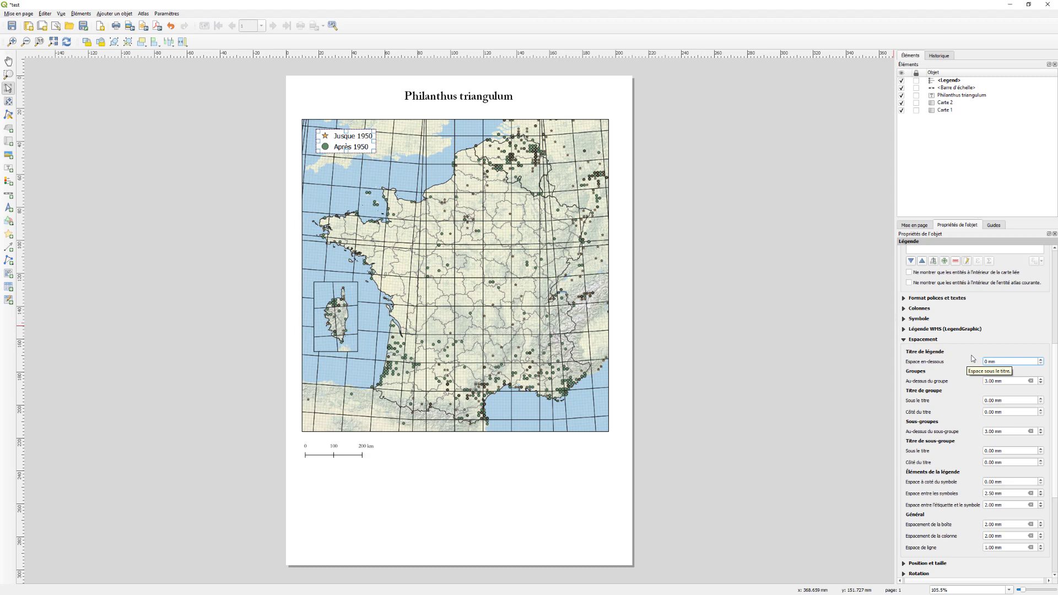
left_click(971, 368)
left_click(593, 530)
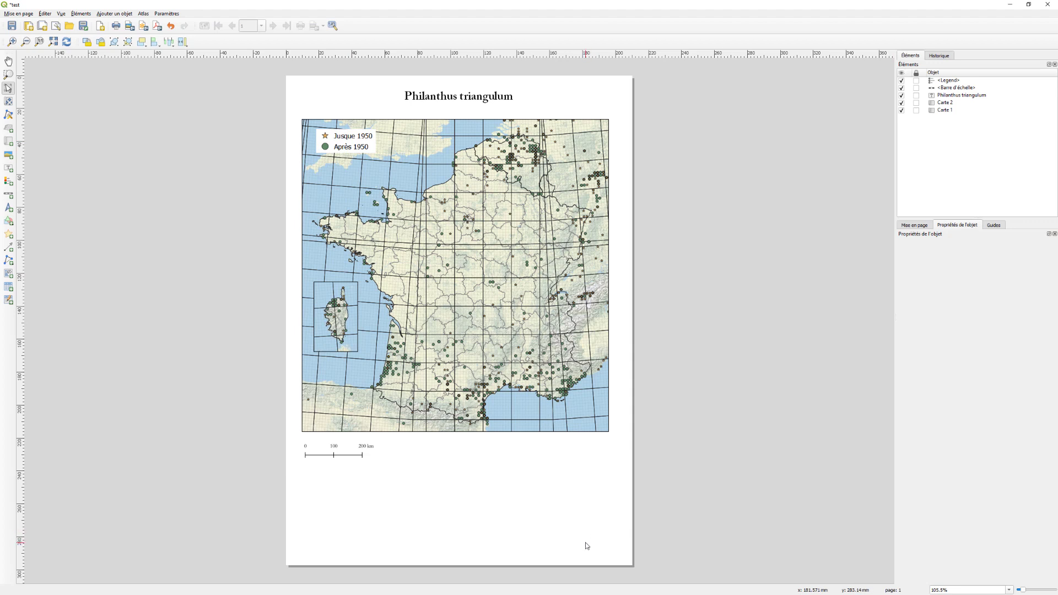